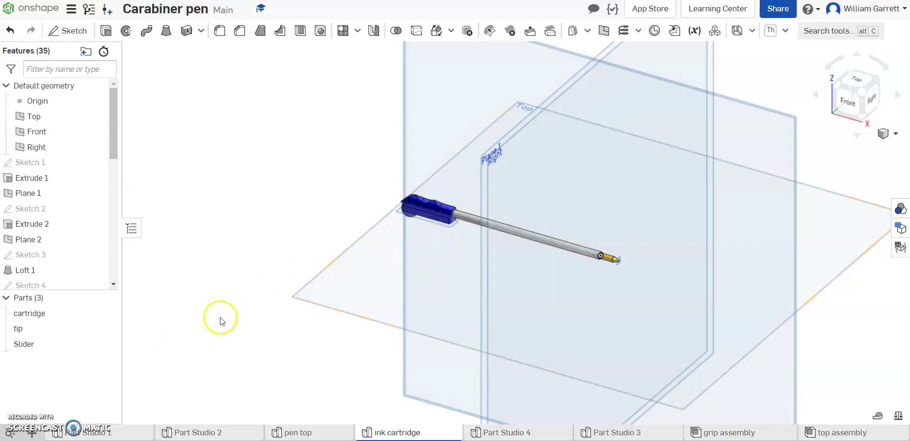
Configure the ink cartridge Part Studio with rows named red, blue, green and black
{"action": "left_click", "coordinate": [900, 229]}
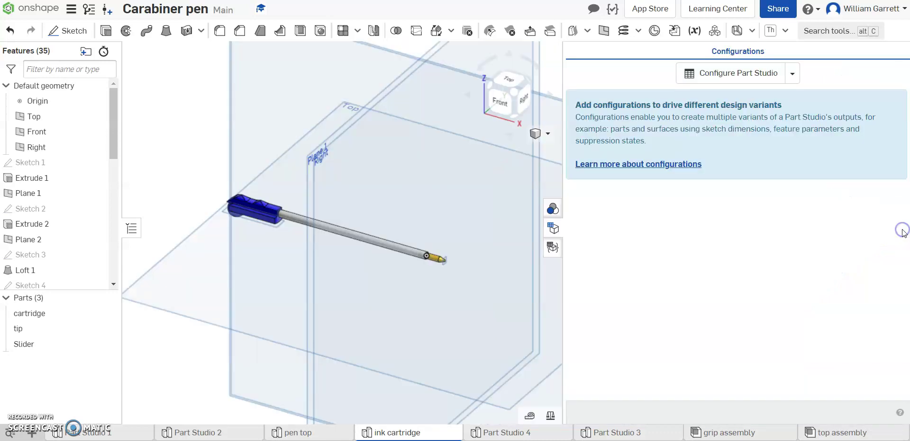
{"action": "left_click", "coordinate": [709, 74]}
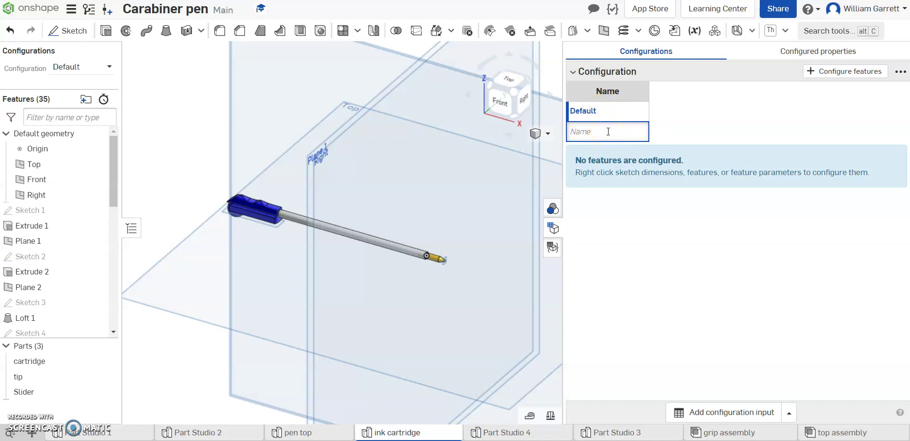
{"action": "type", "text": "red"}
{"action": "key", "text": "Return"}
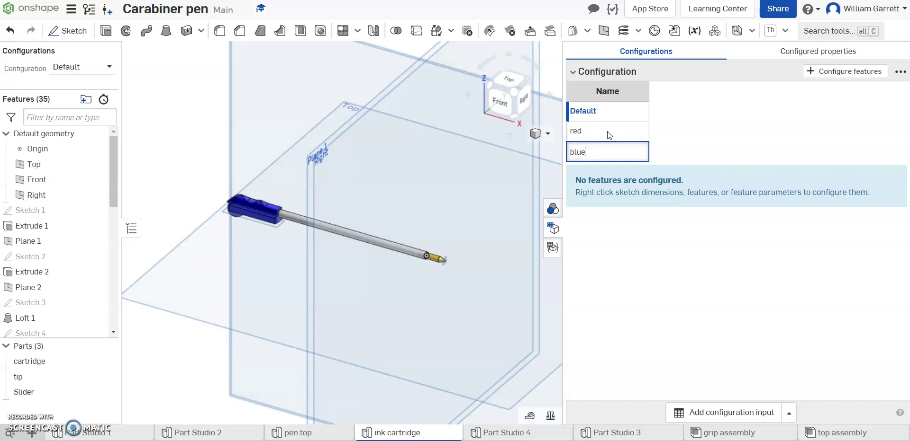
{"action": "type", "text": "blue"}
{"action": "key", "text": "Return"}
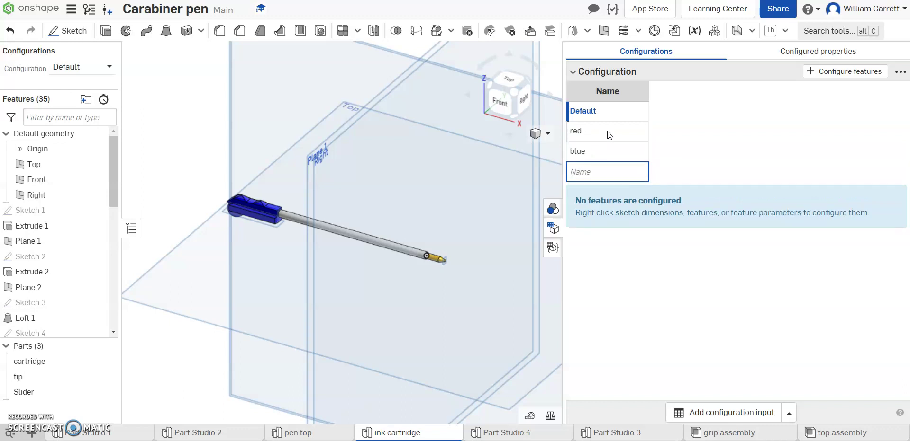
{"action": "type", "text": "green"}
{"action": "key", "text": "Return"}
{"action": "type", "text": "black"}
{"action": "key", "text": "Return"}
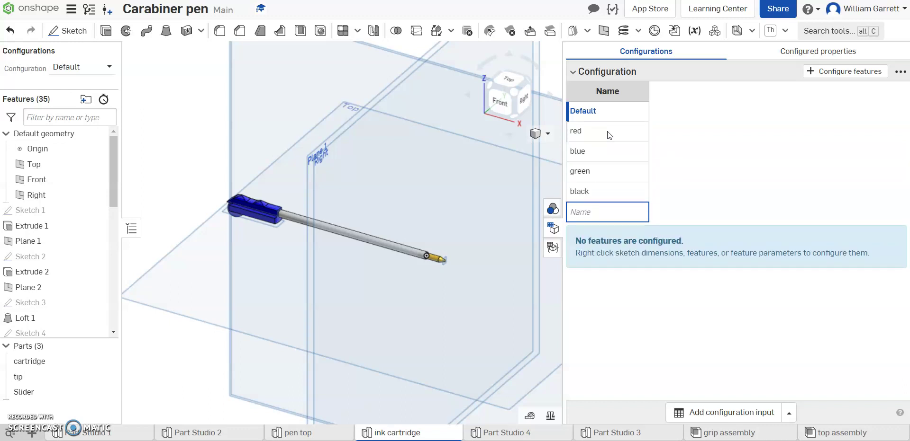
Add Appearance as a configured property of the Slider part and delete the Name column
{"action": "left_click", "coordinate": [811, 55]}
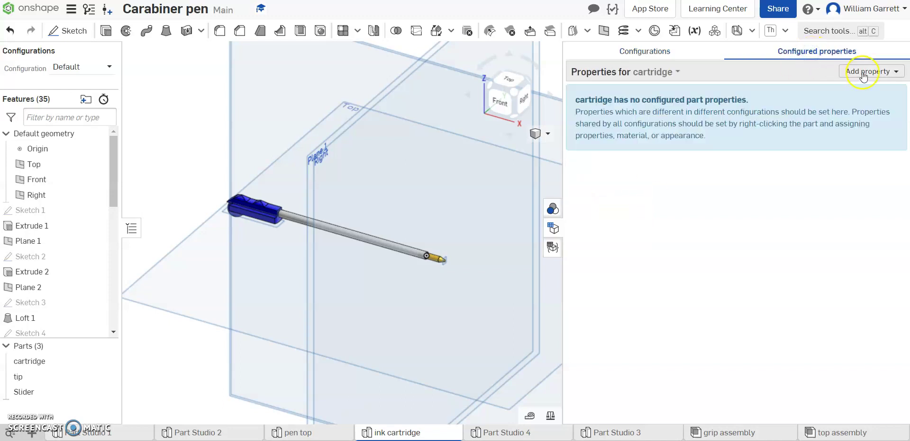
{"action": "left_click", "coordinate": [645, 73]}
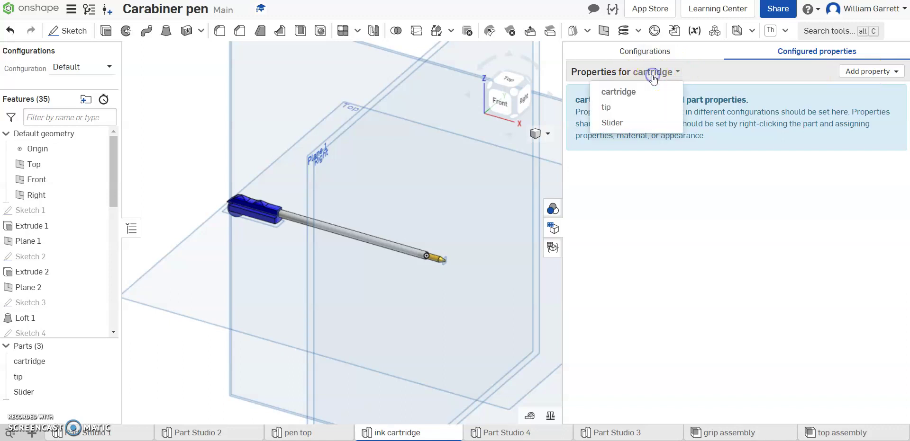
{"action": "left_click", "coordinate": [638, 122]}
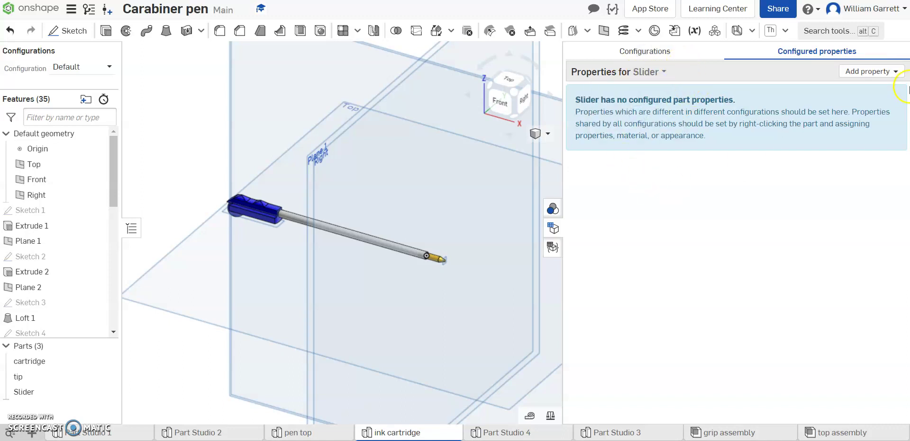
{"action": "left_click", "coordinate": [897, 67]}
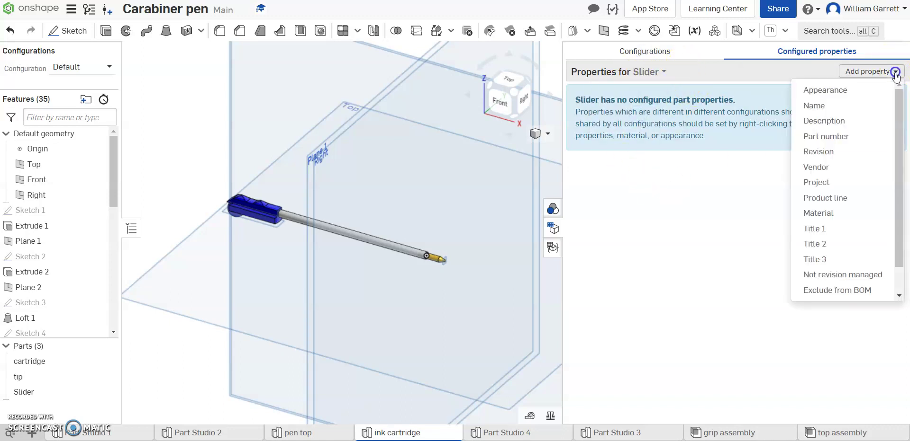
{"action": "left_click", "coordinate": [862, 107]}
{"action": "left_click", "coordinate": [858, 72]}
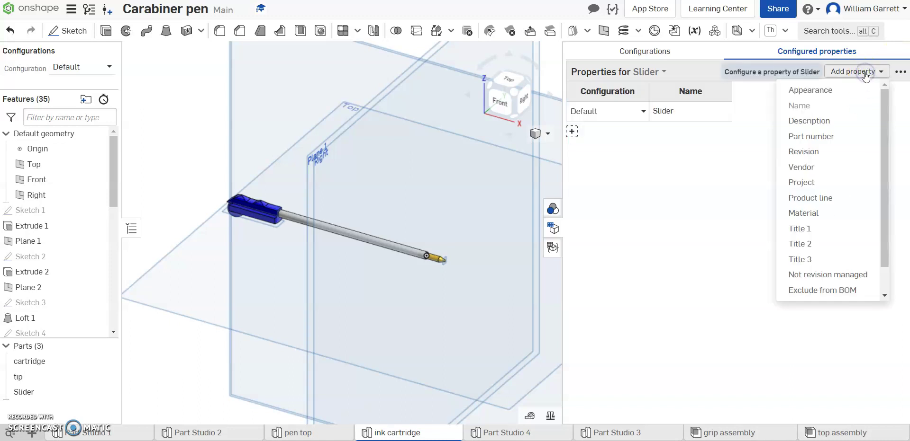
{"action": "left_click", "coordinate": [835, 93]}
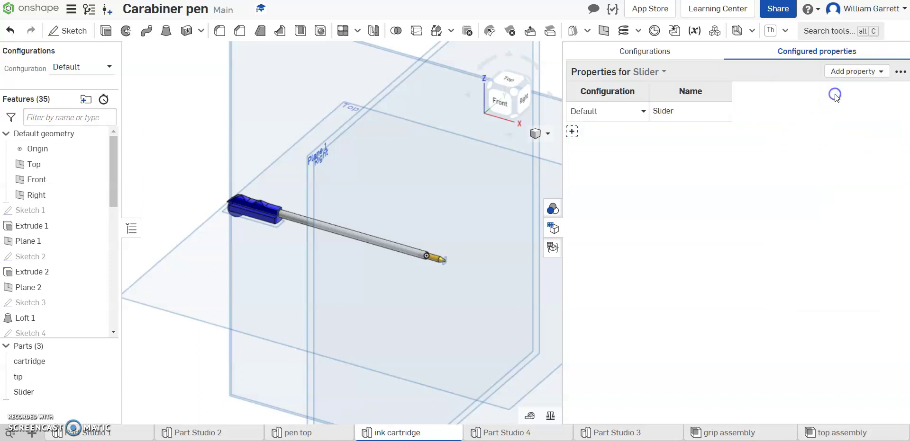
{"action": "right_click", "coordinate": [769, 92]}
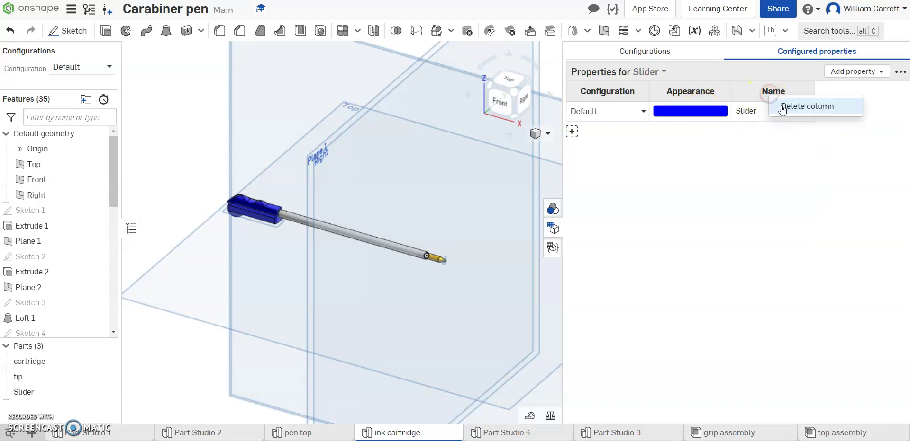
{"action": "left_click", "coordinate": [781, 107]}
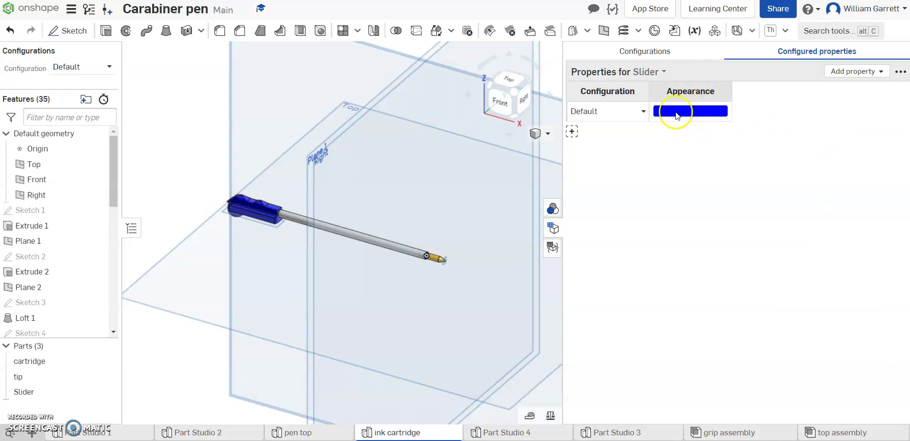
Add a second row for the red configuration and colour the Slider red
{"action": "left_click", "coordinate": [572, 132]}
{"action": "left_click", "coordinate": [633, 131]}
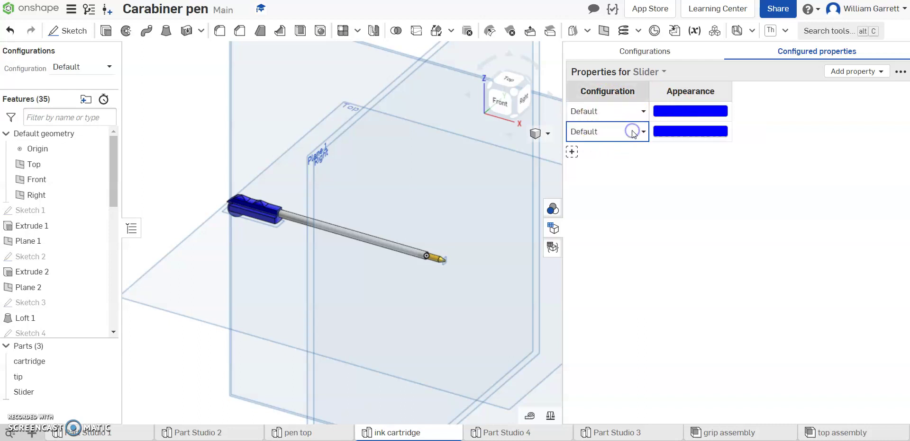
{"action": "left_click", "coordinate": [638, 137]}
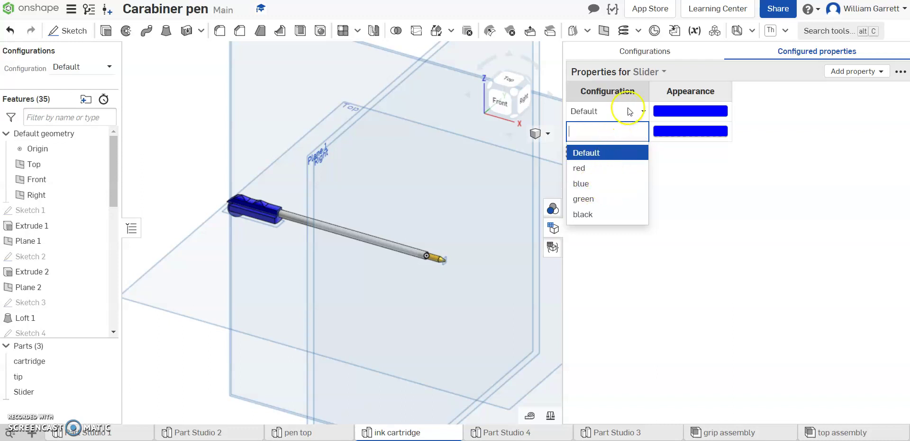
{"action": "left_click", "coordinate": [597, 169]}
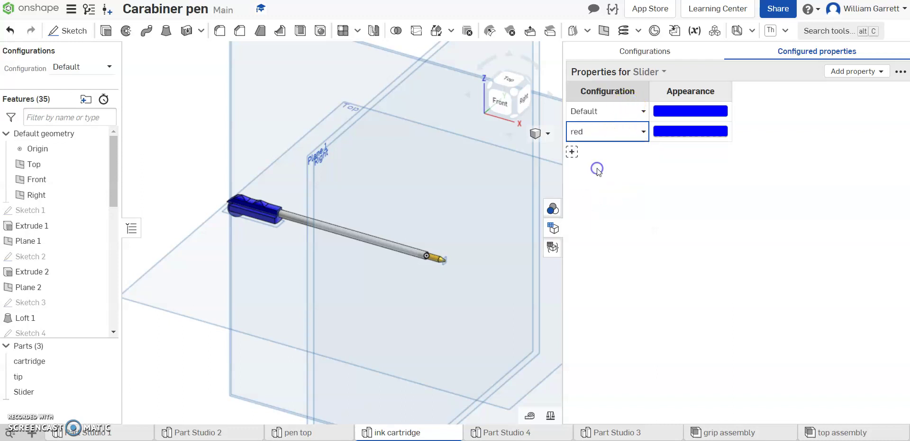
{"action": "right_click", "coordinate": [54, 397]}
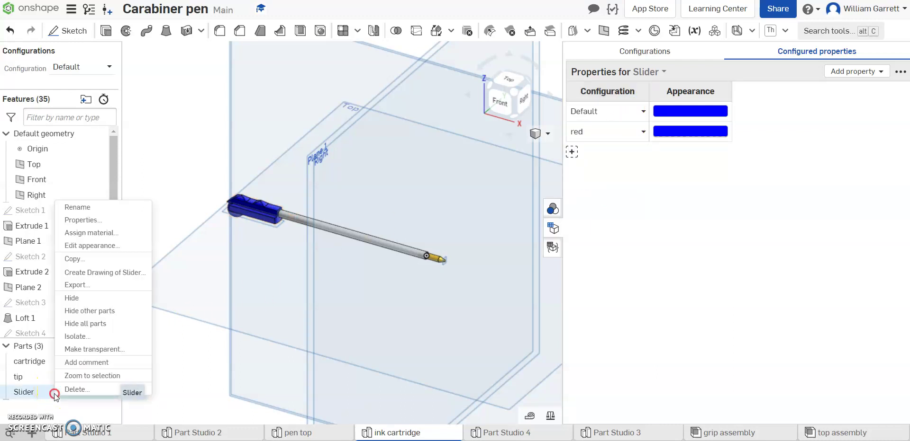
{"action": "left_click", "coordinate": [112, 245]}
{"action": "left_click", "coordinate": [151, 229]}
{"action": "left_click", "coordinate": [227, 197]}
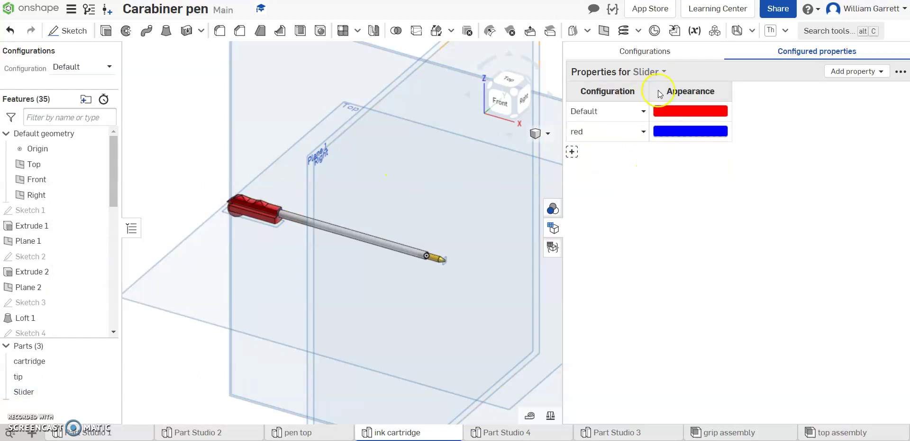
Assign the red and blue configurations to their colour rows and add another row
{"action": "left_click", "coordinate": [633, 113]}
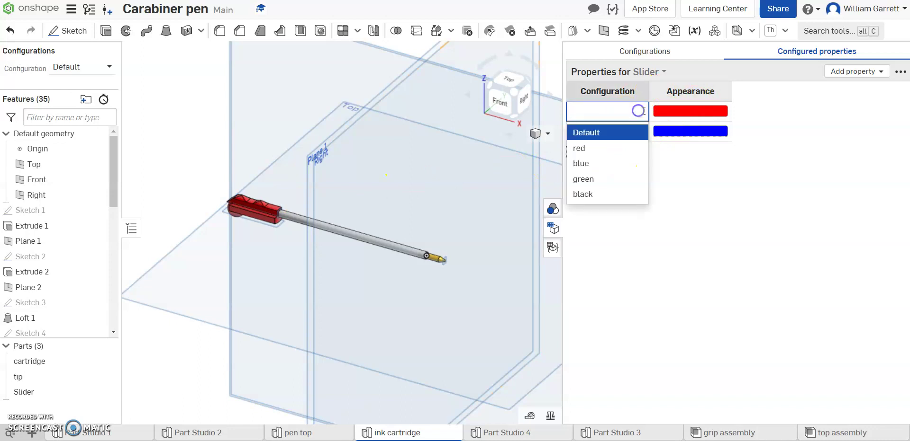
{"action": "left_click", "coordinate": [592, 149]}
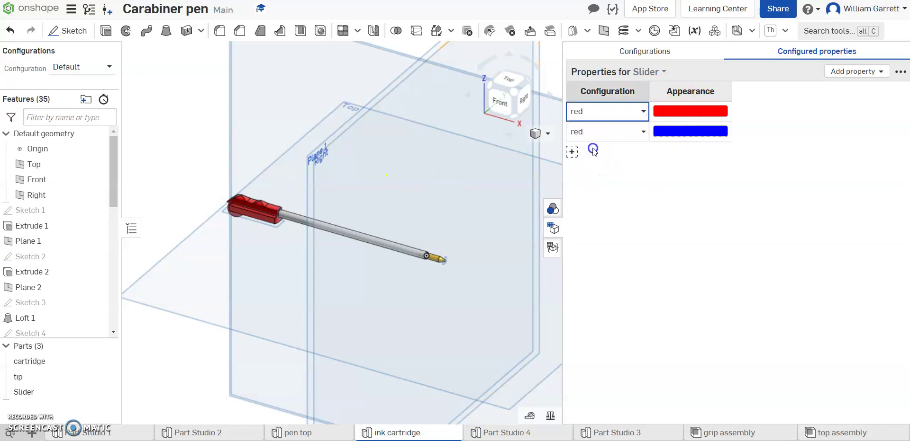
{"action": "left_click", "coordinate": [640, 131]}
{"action": "left_click", "coordinate": [615, 182]}
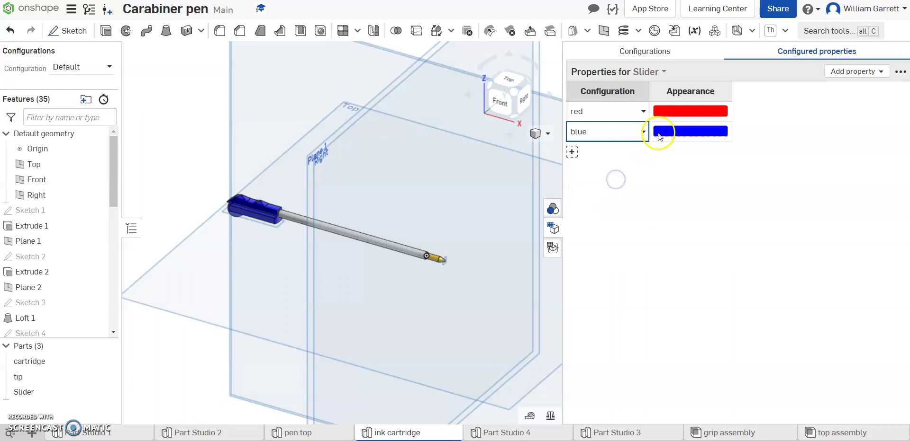
{"action": "right_click", "coordinate": [60, 391]}
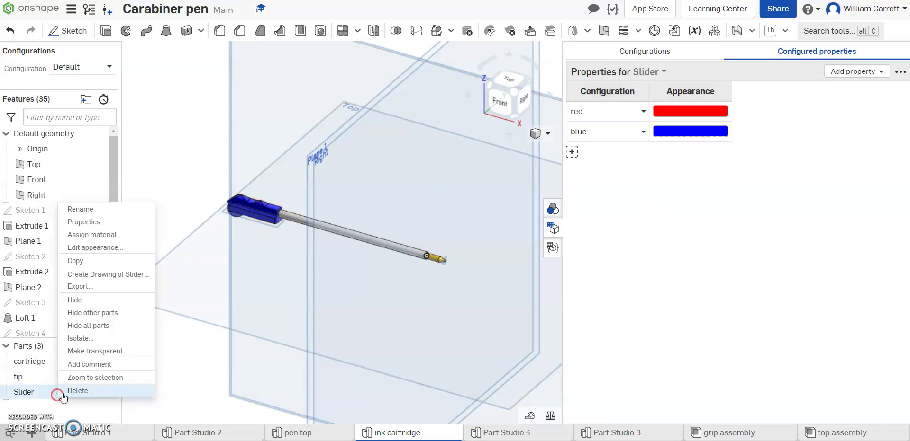
{"action": "left_click", "coordinate": [116, 247]}
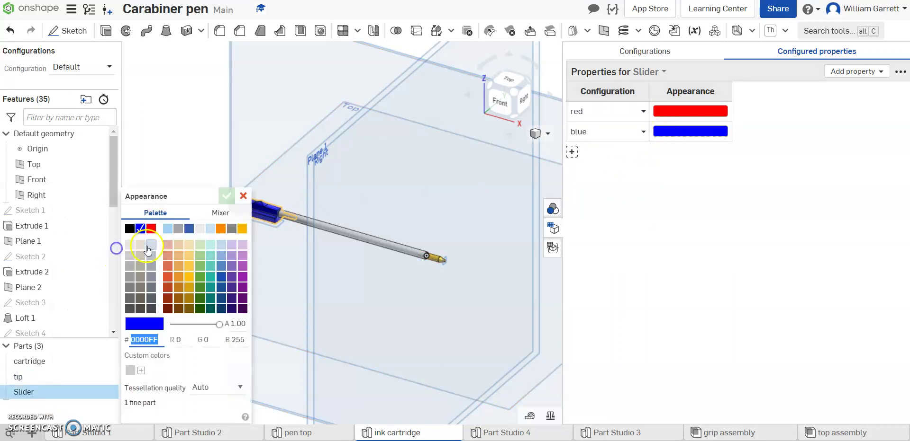
{"action": "left_click", "coordinate": [243, 196]}
{"action": "left_click", "coordinate": [573, 152]}
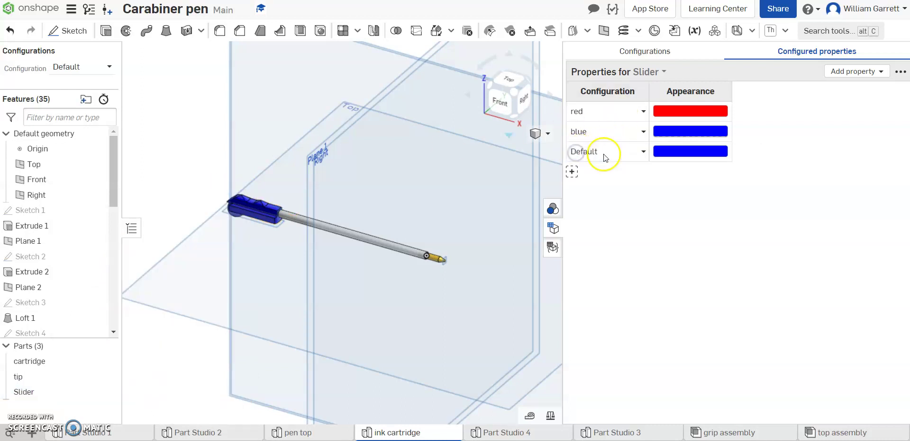
Colour the Slider green and assign that row to the green configuration
{"action": "right_click", "coordinate": [42, 393]}
{"action": "left_click", "coordinate": [83, 240]}
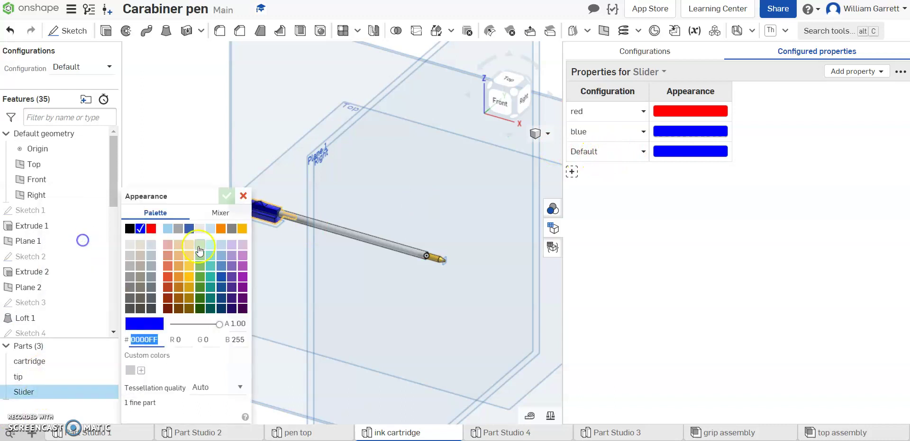
{"action": "left_click", "coordinate": [200, 277]}
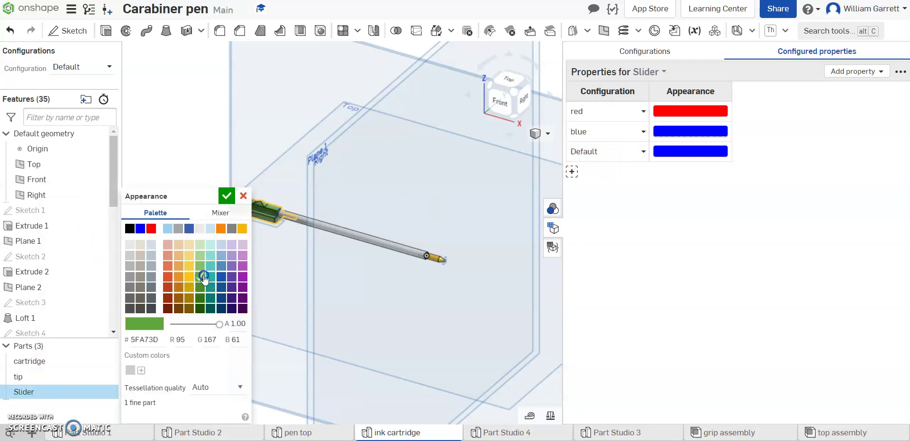
{"action": "left_click", "coordinate": [226, 195]}
{"action": "left_click", "coordinate": [643, 153]}
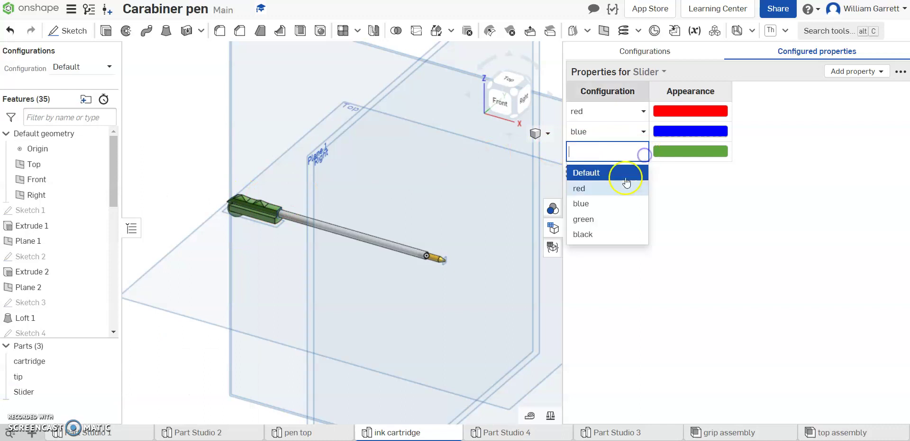
{"action": "left_click", "coordinate": [601, 216]}
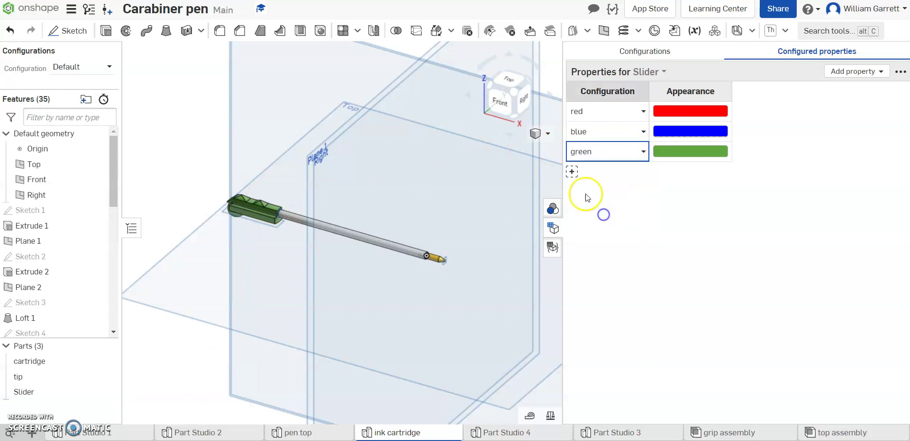
Add a row with a black Slider appearance for the black configuration
{"action": "left_click", "coordinate": [572, 173]}
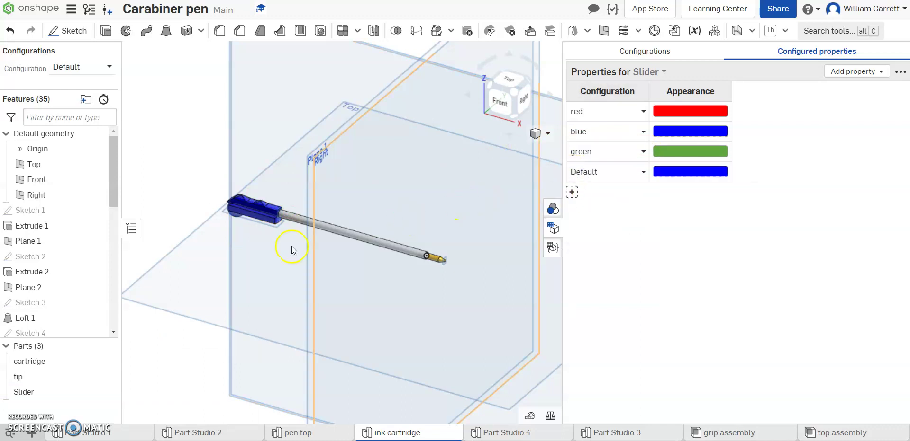
{"action": "right_click", "coordinate": [36, 394]}
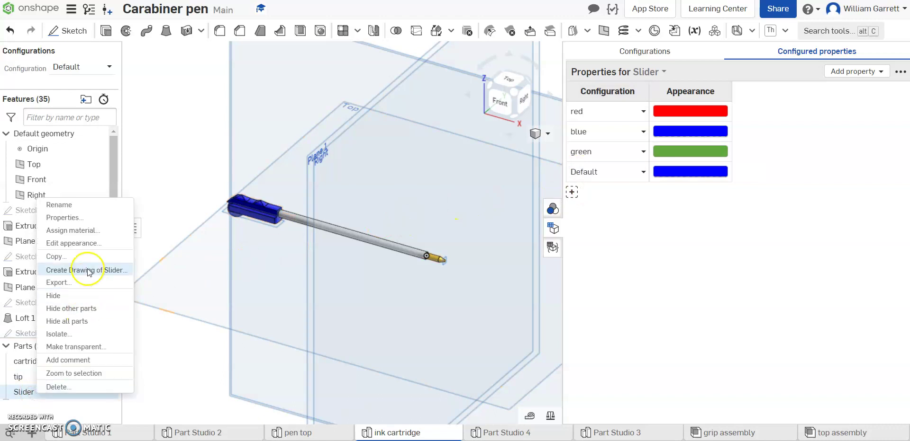
{"action": "left_click", "coordinate": [90, 243]}
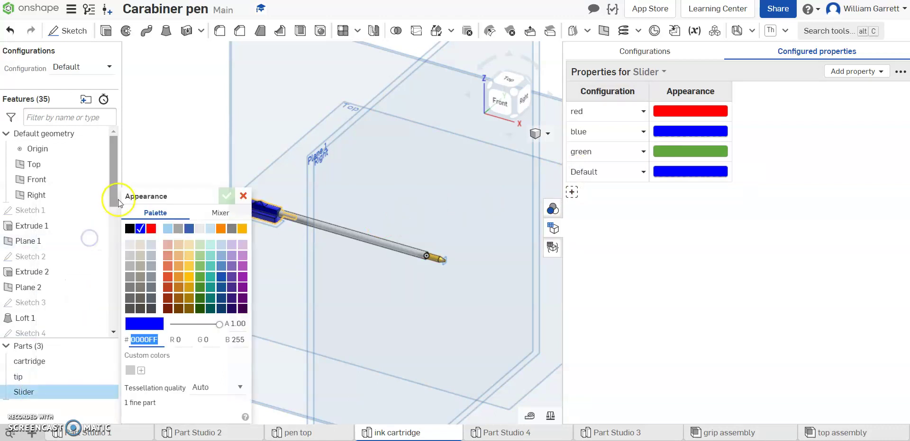
{"action": "left_click", "coordinate": [129, 229]}
{"action": "left_click", "coordinate": [226, 198]}
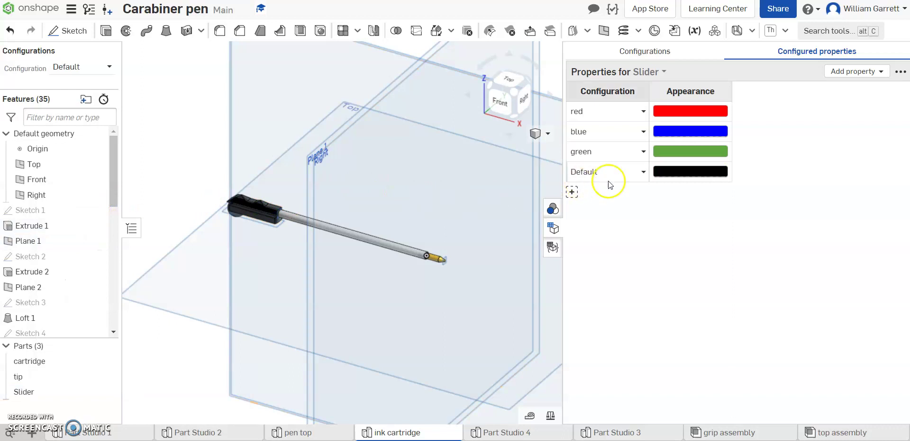
{"action": "left_click", "coordinate": [642, 177]}
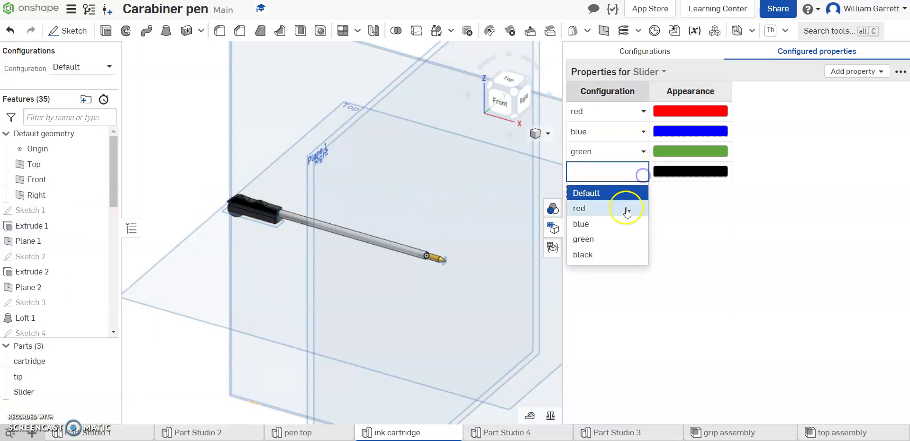
{"action": "left_click", "coordinate": [607, 255]}
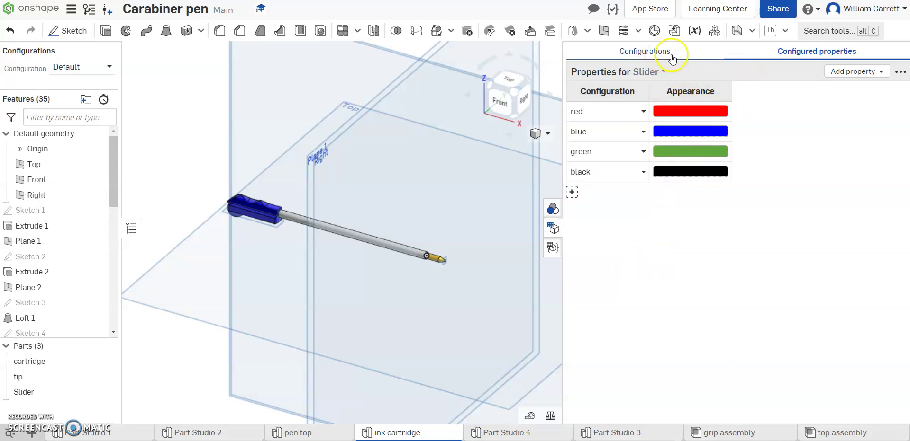
Switch the active configuration to blue, then green, and finally black
{"action": "left_click", "coordinate": [633, 51]}
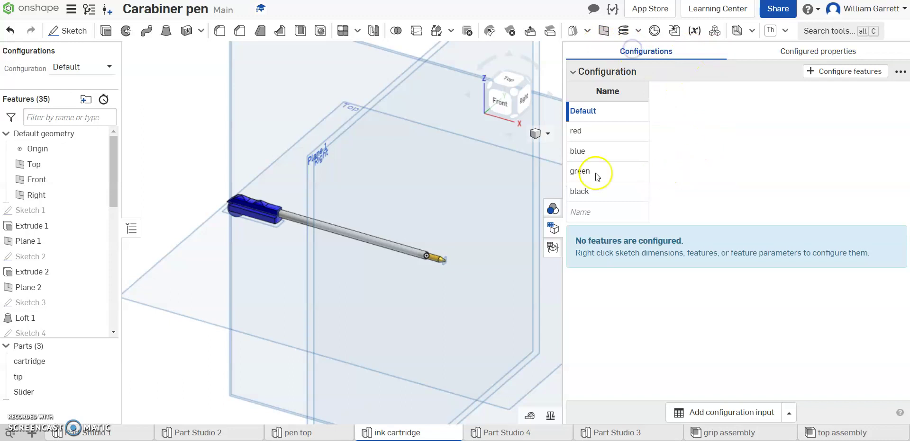
{"action": "left_click", "coordinate": [551, 229]}
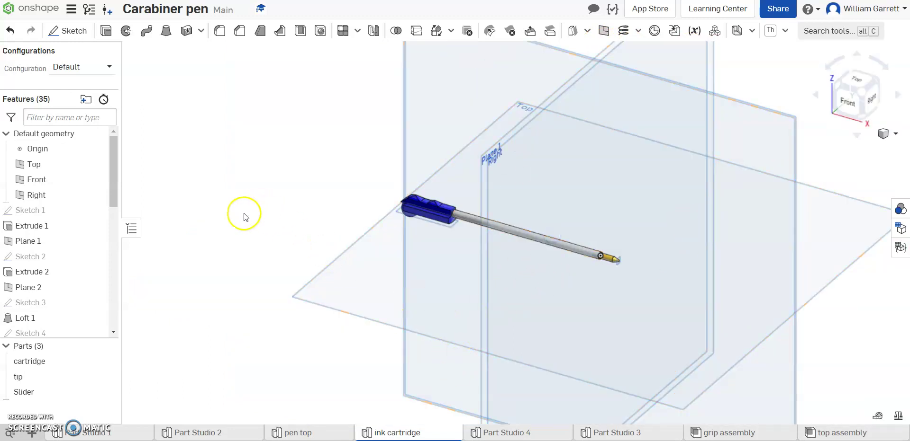
{"action": "left_click", "coordinate": [96, 69]}
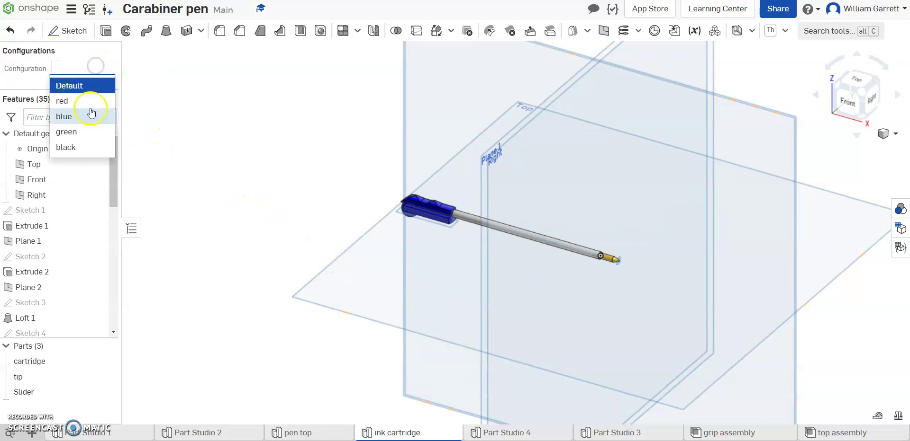
{"action": "left_click", "coordinate": [86, 117]}
{"action": "left_click", "coordinate": [92, 68]}
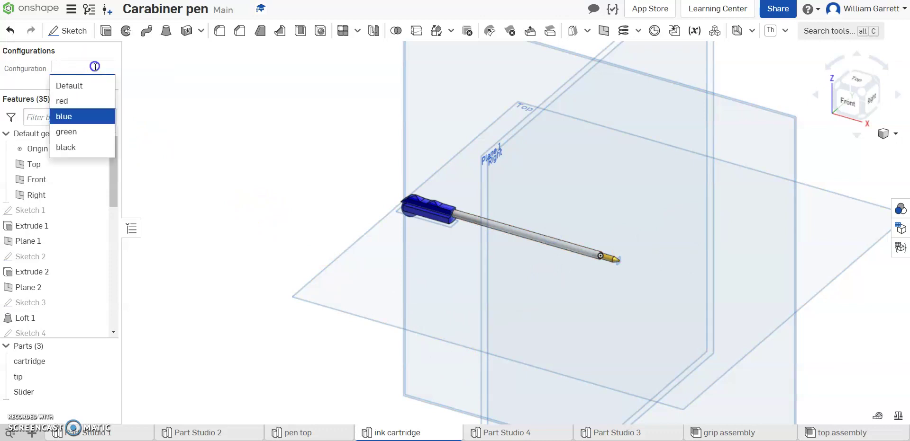
{"action": "left_click", "coordinate": [85, 130]}
{"action": "left_click", "coordinate": [103, 72]}
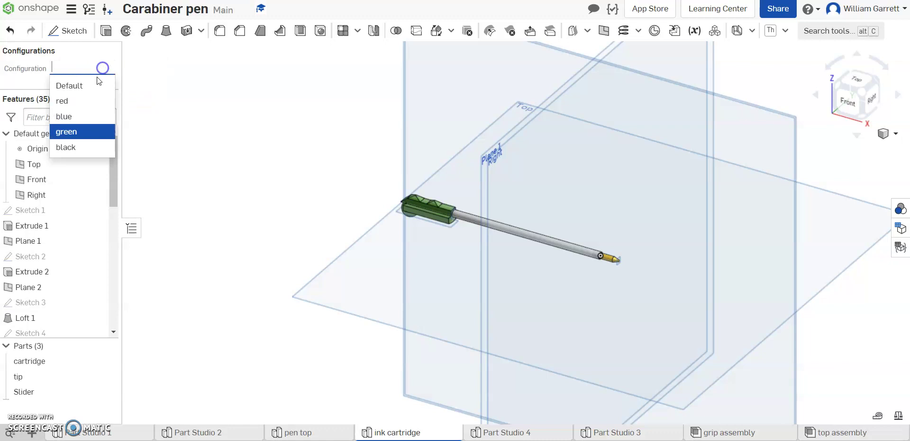
{"action": "left_click", "coordinate": [82, 145]}
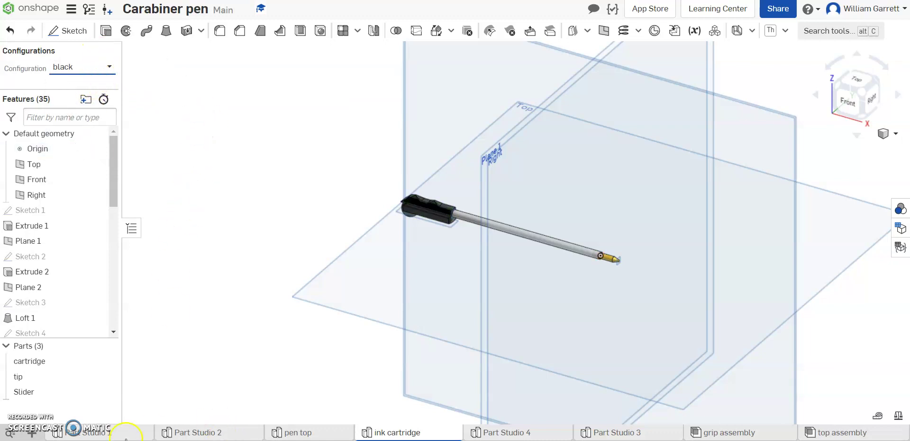
Create a new assembly and rename it 'cartridge assembly'
{"action": "left_click", "coordinate": [33, 433]}
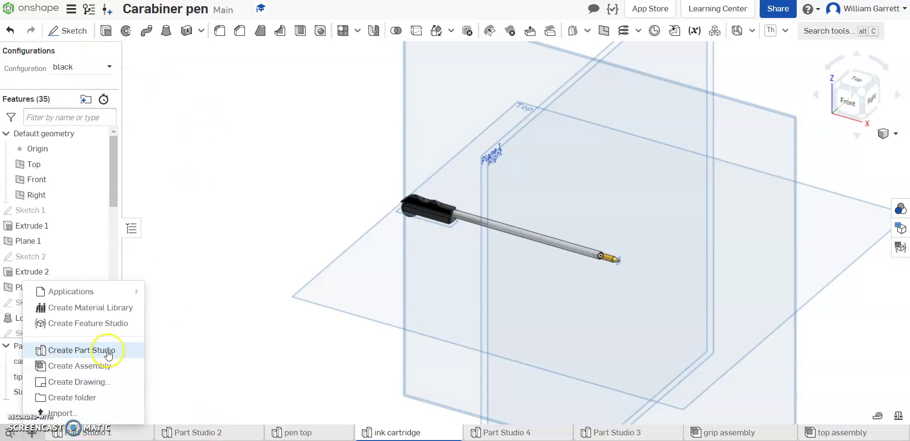
{"action": "left_click", "coordinate": [103, 366]}
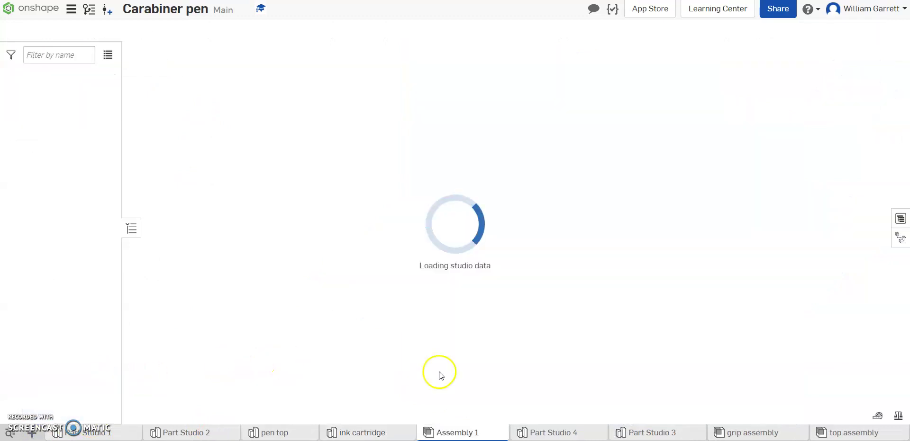
{"action": "right_click", "coordinate": [462, 432]}
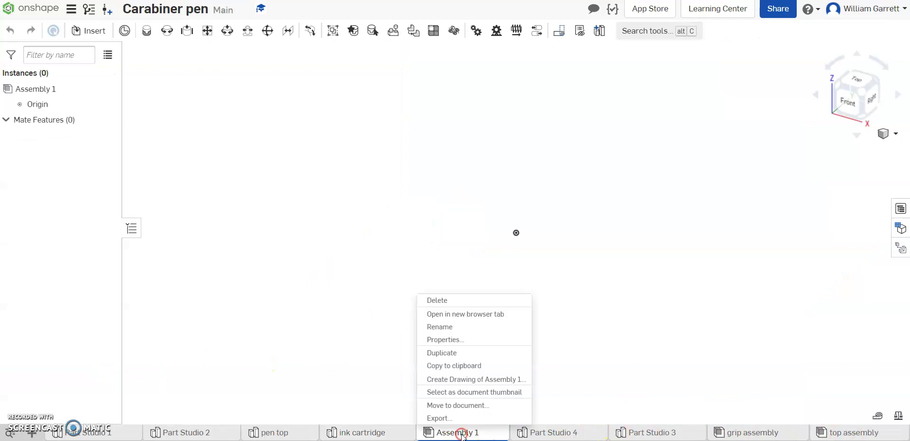
{"action": "left_click", "coordinate": [464, 326]}
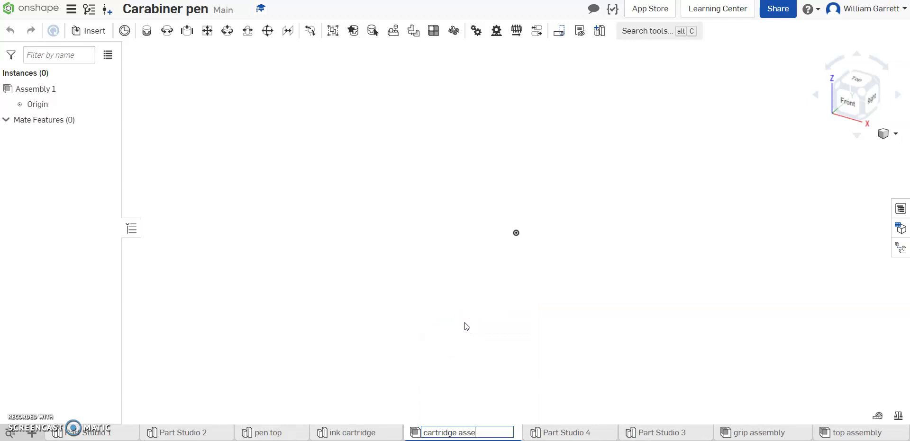
{"action": "key", "text": "Return"}
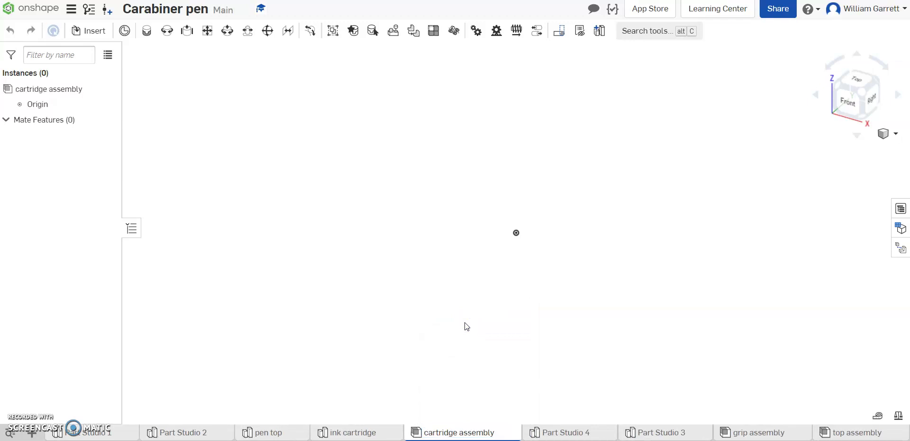
{"action": "left_click", "coordinate": [87, 28]}
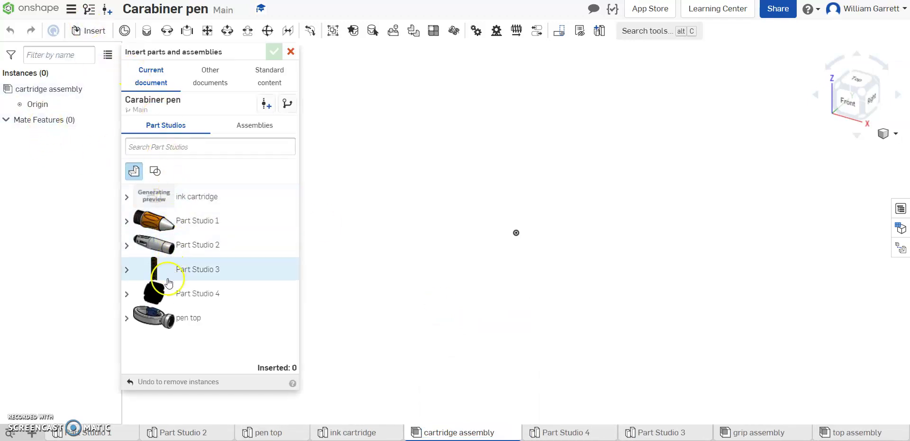
Insert all ink cartridge parts into the assembly and fix the cartridge in place
{"action": "left_click", "coordinate": [200, 204]}
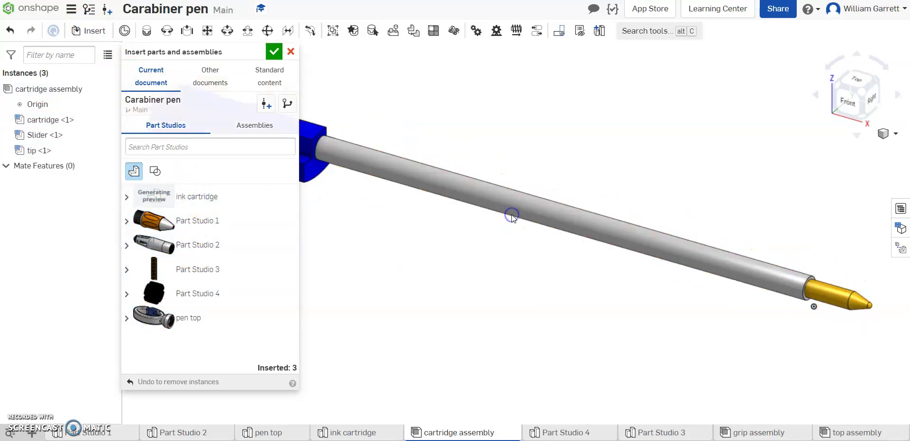
{"action": "left_click", "coordinate": [274, 52]}
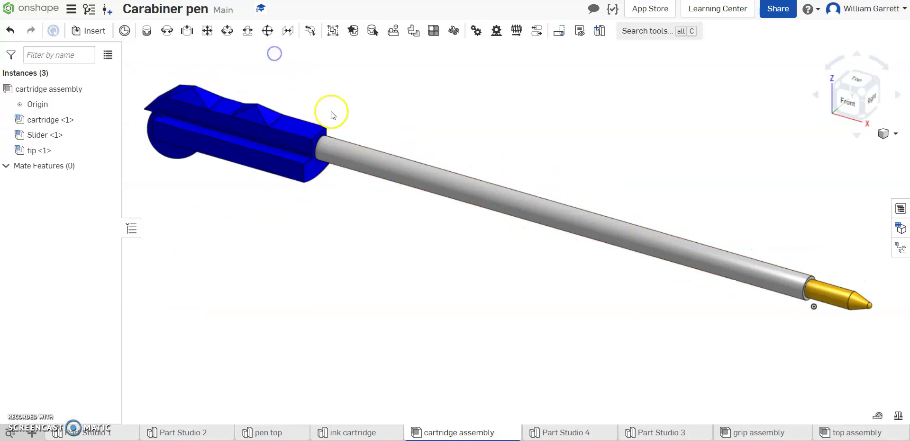
{"action": "right_click", "coordinate": [447, 184]}
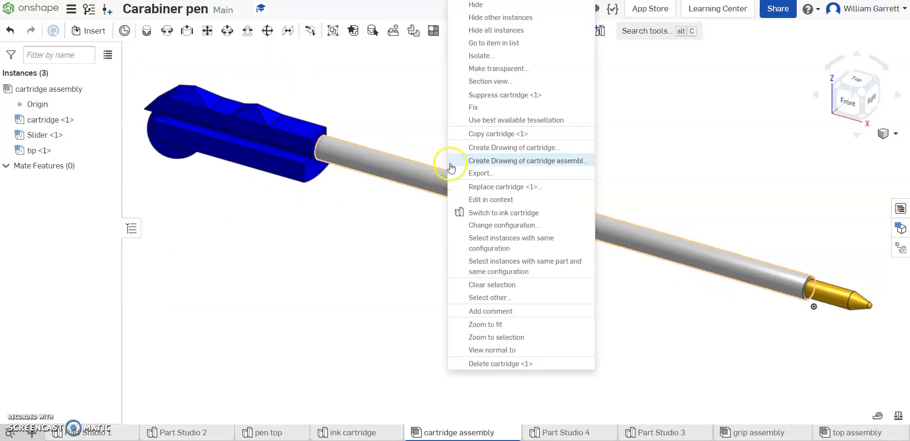
{"action": "left_click", "coordinate": [471, 112]}
Drag the Slider to the upper left and the tip off the tube's end
{"action": "scroll", "coordinate": [454, 267], "scroll_direction": "down", "scroll_amount": 3}
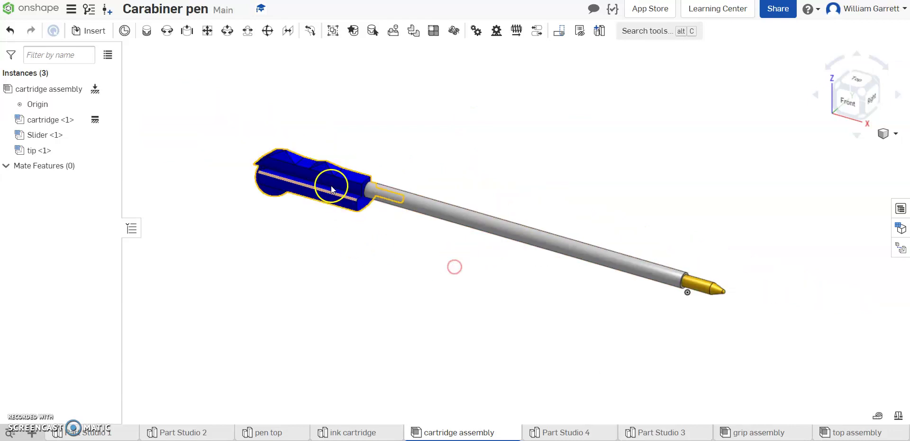
{"action": "left_click_drag", "start_coordinate": [331, 189], "coordinate": [185, 174]}
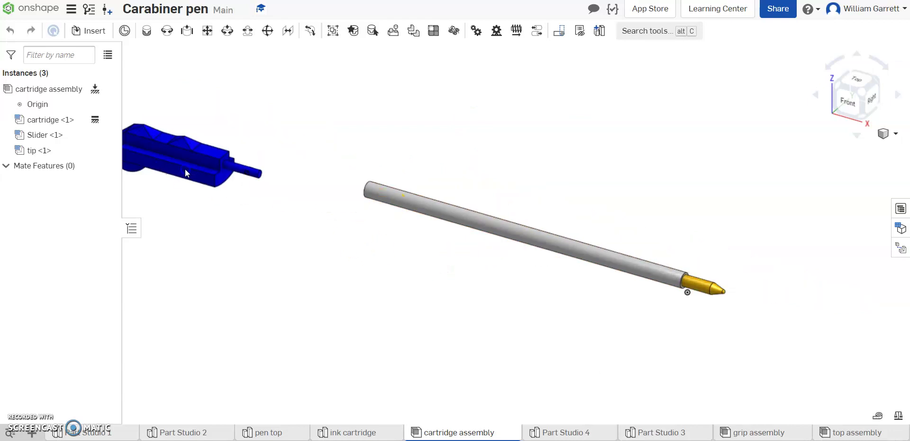
{"action": "left_click_drag", "start_coordinate": [691, 289], "coordinate": [795, 305]}
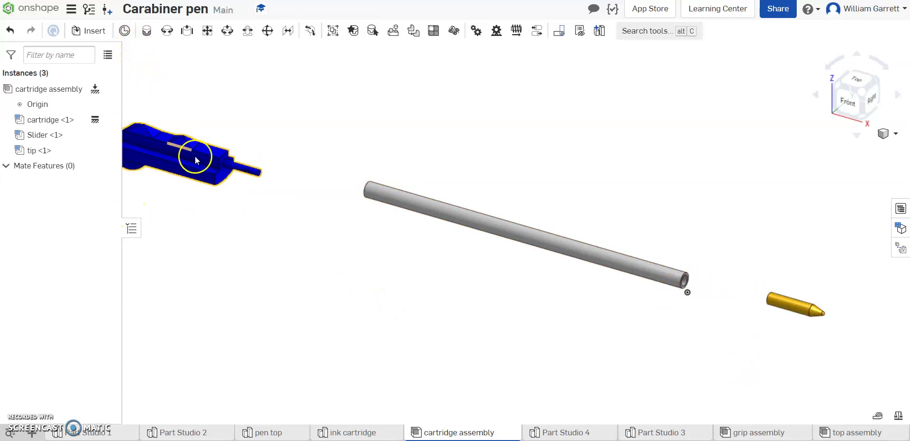
Fasten the slider's end-face connector to the connector at the tube's end
{"action": "left_click", "coordinate": [146, 31]}
{"action": "scroll", "coordinate": [226, 159], "scroll_direction": "up", "scroll_amount": 5}
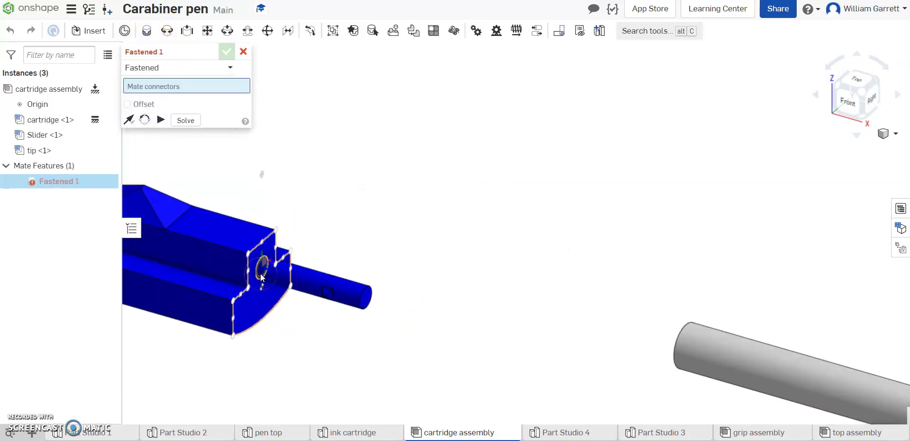
{"action": "left_click", "coordinate": [262, 279]}
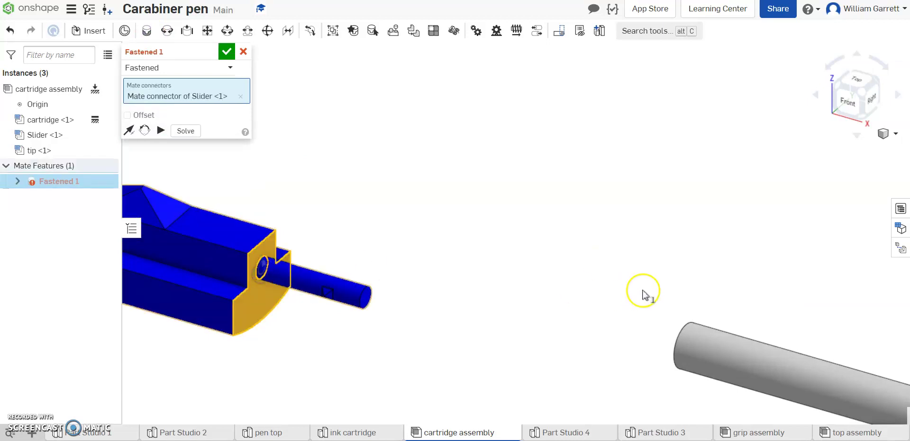
{"action": "left_click", "coordinate": [839, 93]}
{"action": "scroll", "coordinate": [479, 270], "scroll_direction": "up", "scroll_amount": 3}
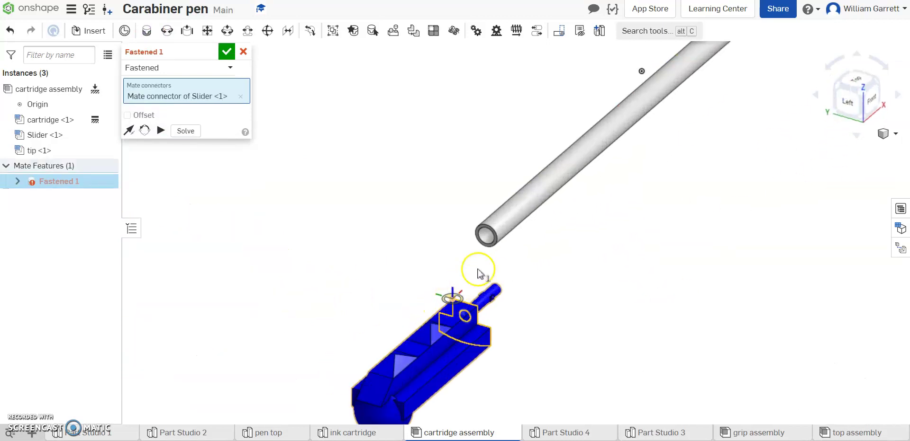
{"action": "left_click", "coordinate": [487, 238]}
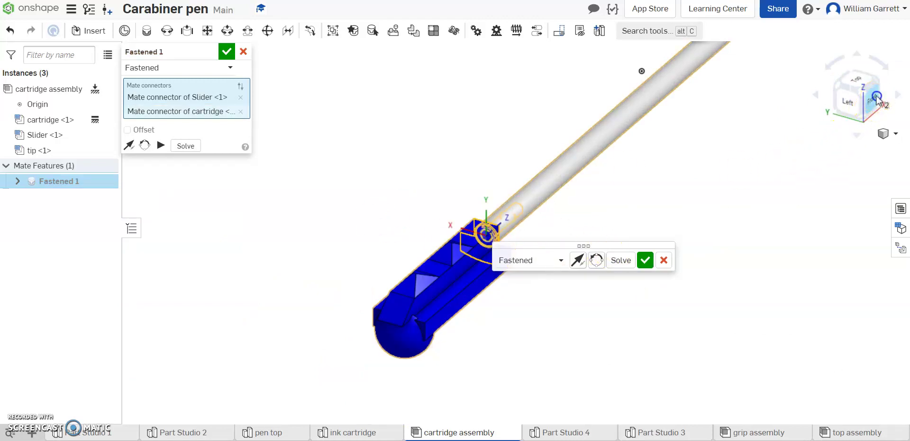
{"action": "left_click", "coordinate": [877, 98]}
{"action": "scroll", "coordinate": [309, 209], "scroll_direction": "up", "scroll_amount": 5}
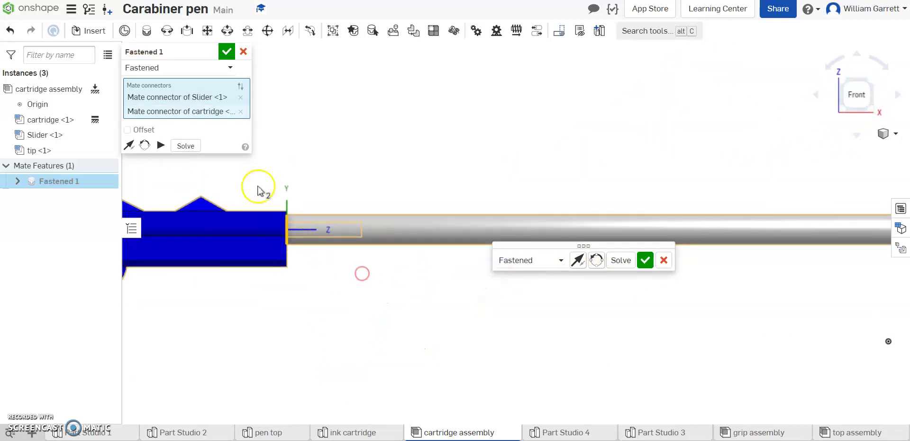
Give the slider mate a -0.05 in Z offset and confirm Fastened 1
{"action": "left_click", "coordinate": [127, 130]}
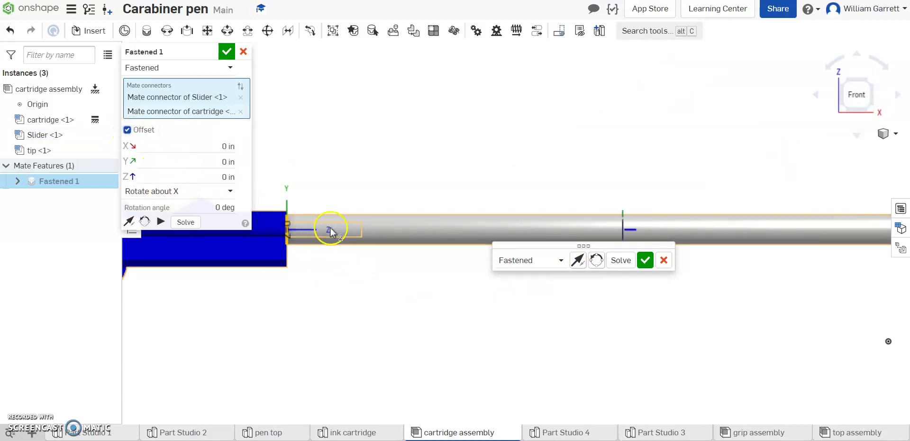
{"action": "left_click", "coordinate": [217, 175]}
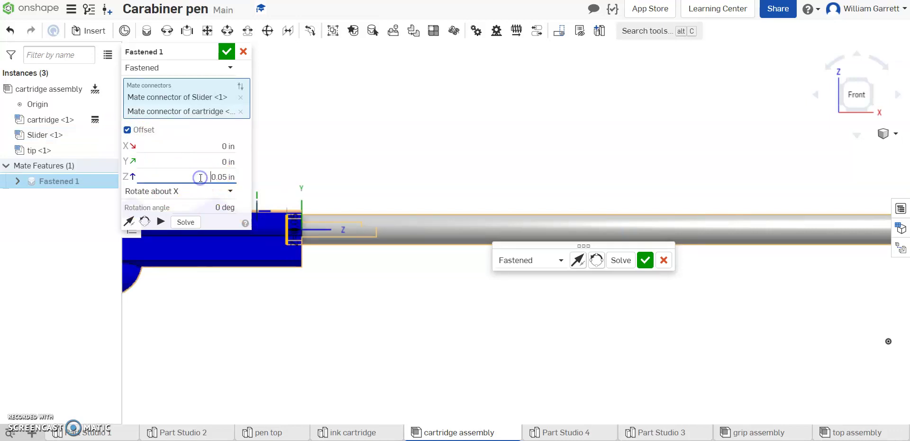
{"action": "type", "text": "-"}
{"action": "key", "text": "Return"}
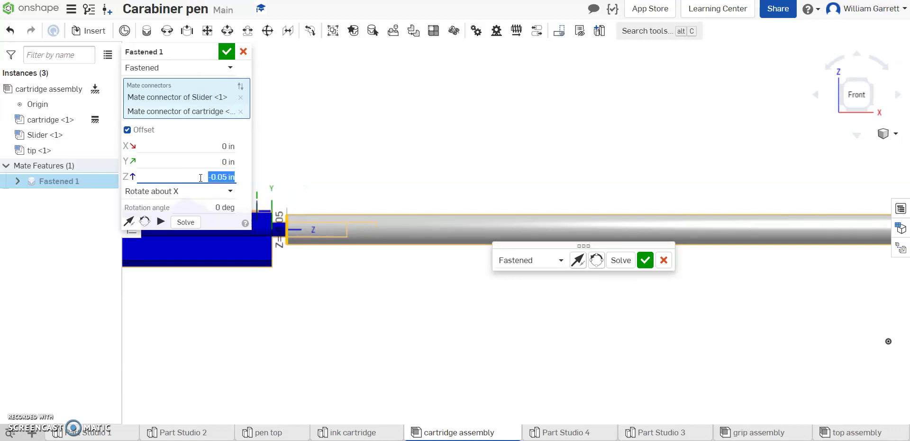
{"action": "left_click", "coordinate": [225, 52]}
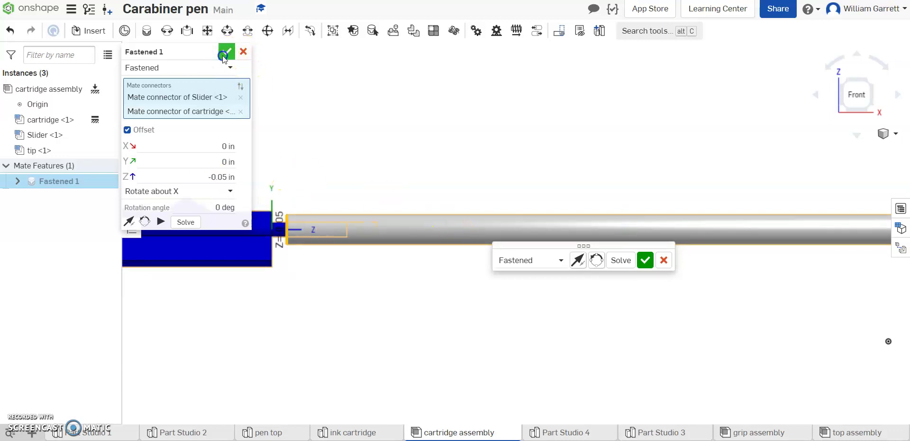
{"action": "scroll", "coordinate": [516, 207], "scroll_direction": "down", "scroll_amount": 3}
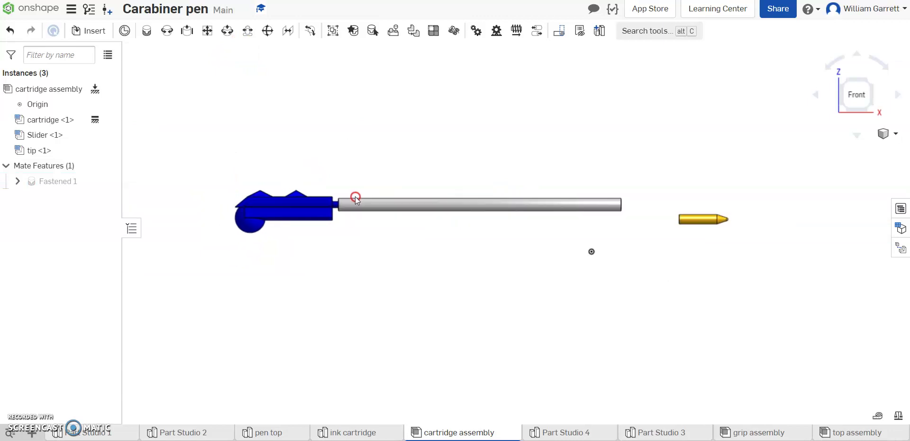
Fasten the tip's mate connector to the cartridge's end connector
{"action": "left_click", "coordinate": [839, 83]}
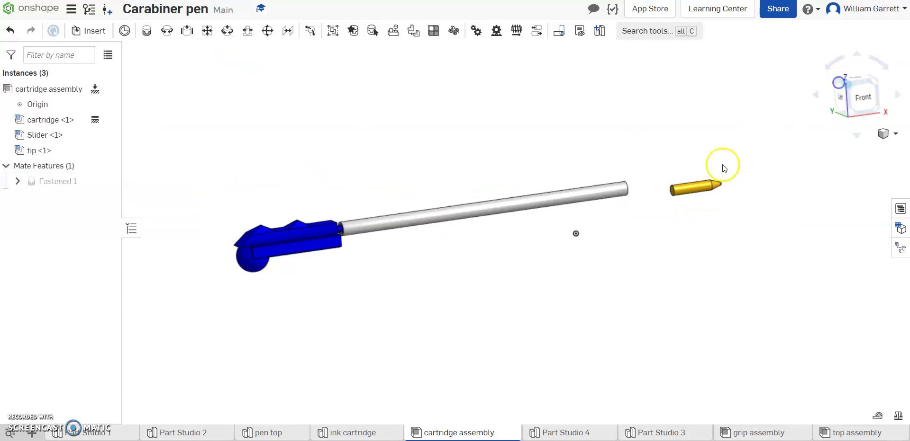
{"action": "left_click", "coordinate": [148, 32]}
{"action": "scroll", "coordinate": [647, 123], "scroll_direction": "up", "scroll_amount": 3}
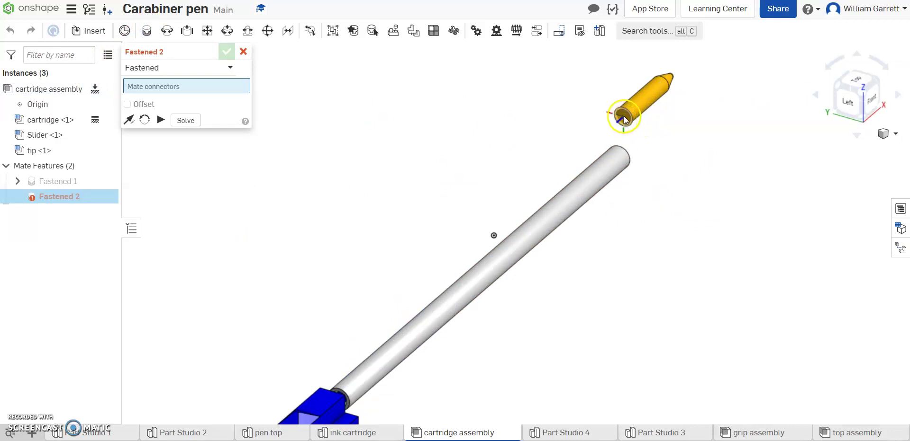
{"action": "left_click", "coordinate": [623, 116]}
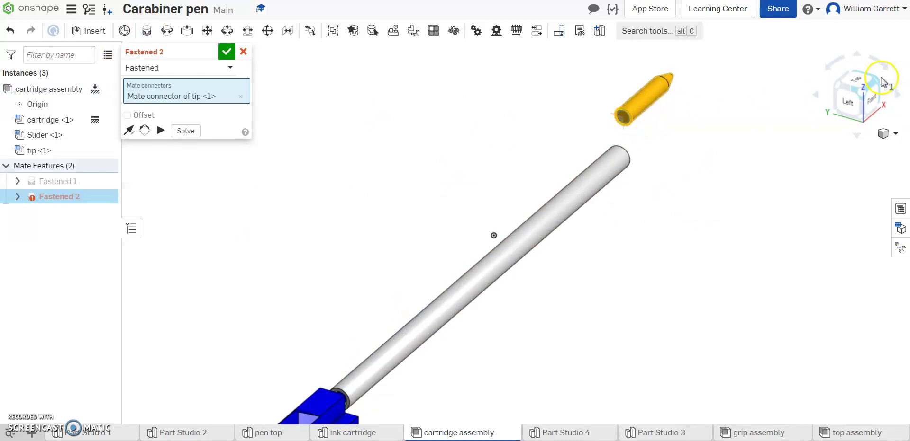
{"action": "left_click", "coordinate": [622, 159]}
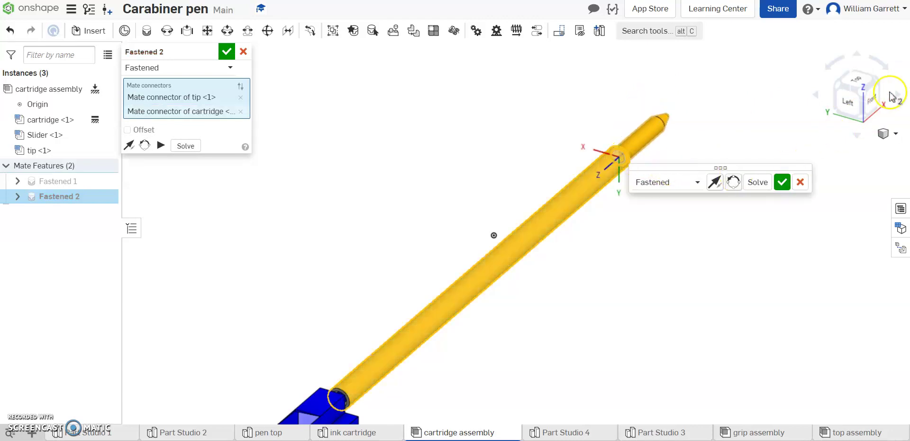
{"action": "left_click", "coordinate": [867, 103]}
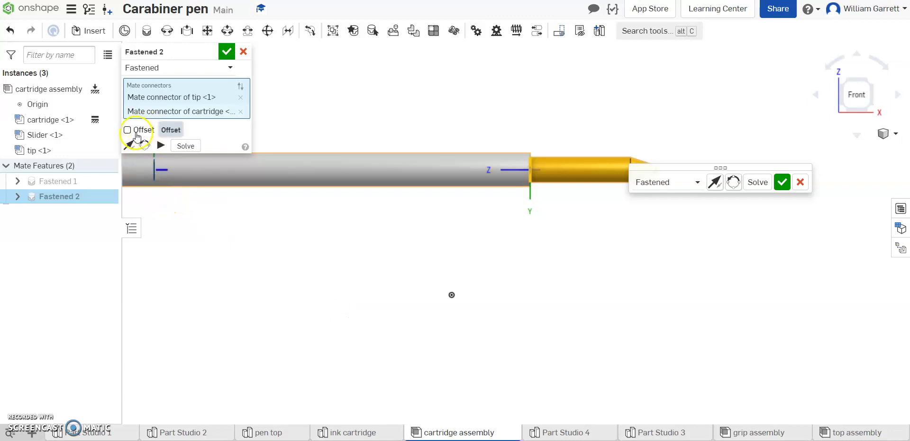
Set a 0.1 in Z offset on the tip mate and confirm it
{"action": "left_click", "coordinate": [135, 135]}
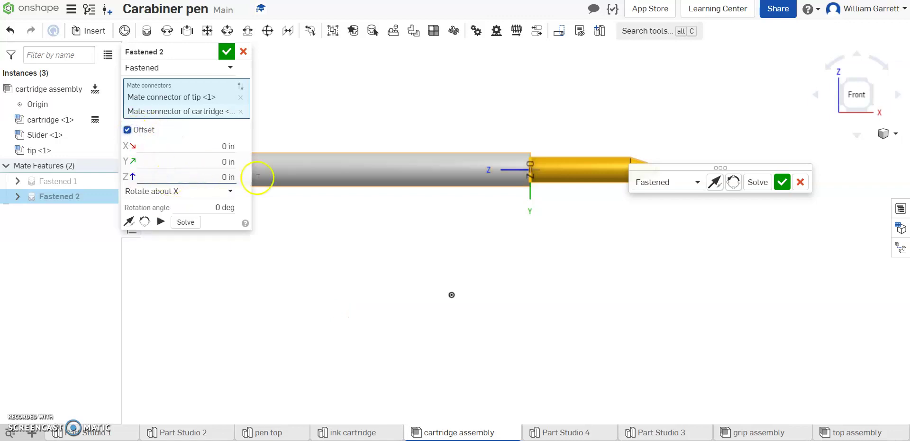
{"action": "left_click", "coordinate": [215, 176]}
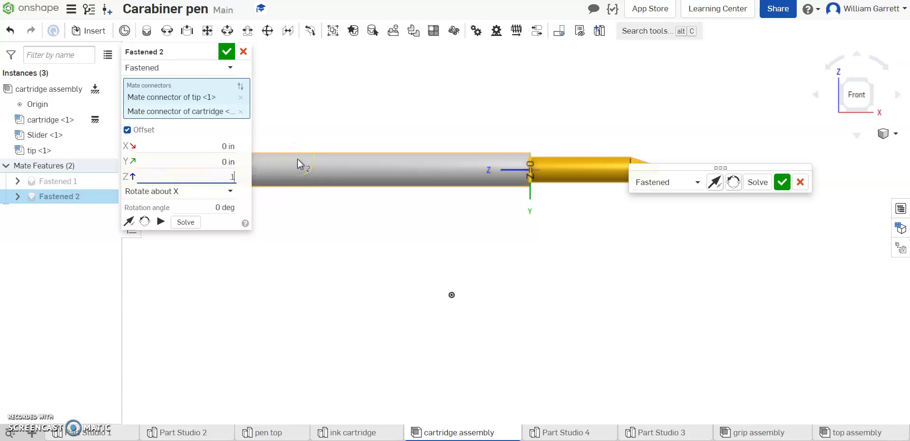
{"action": "type", "text": "0.1"}
{"action": "key", "text": "Return"}
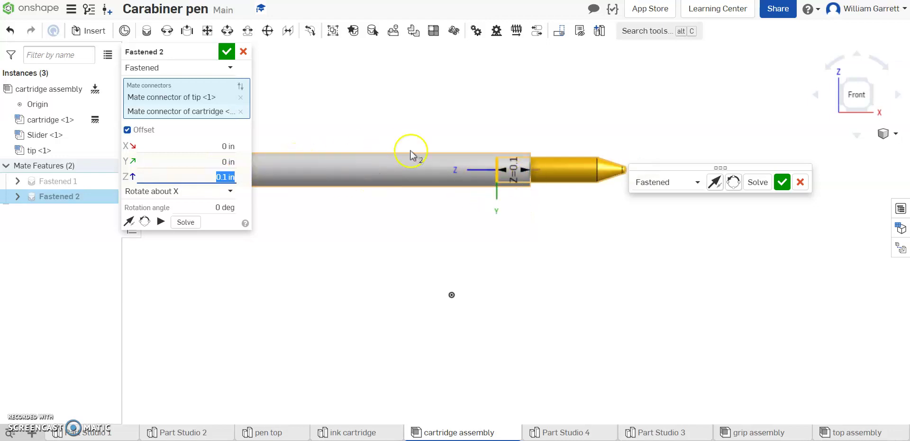
{"action": "left_click", "coordinate": [228, 52]}
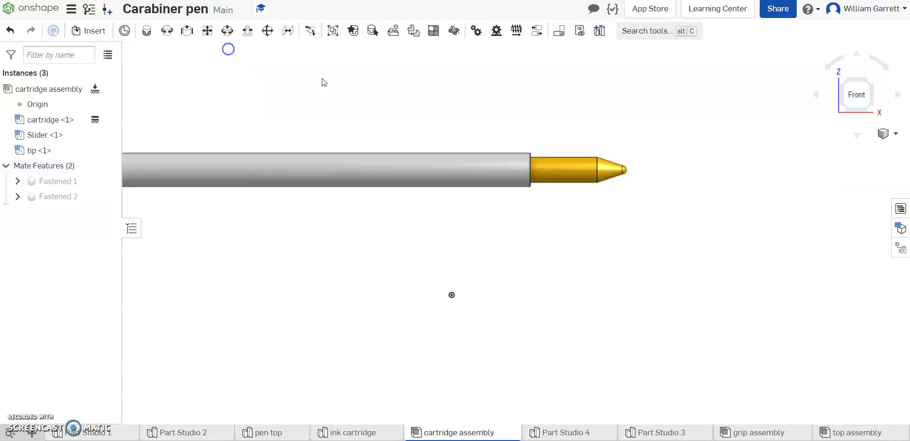
{"action": "left_click_drag", "start_coordinate": [870, 81], "coordinate": [826, 102]}
{"action": "key", "text": "shift+7"}
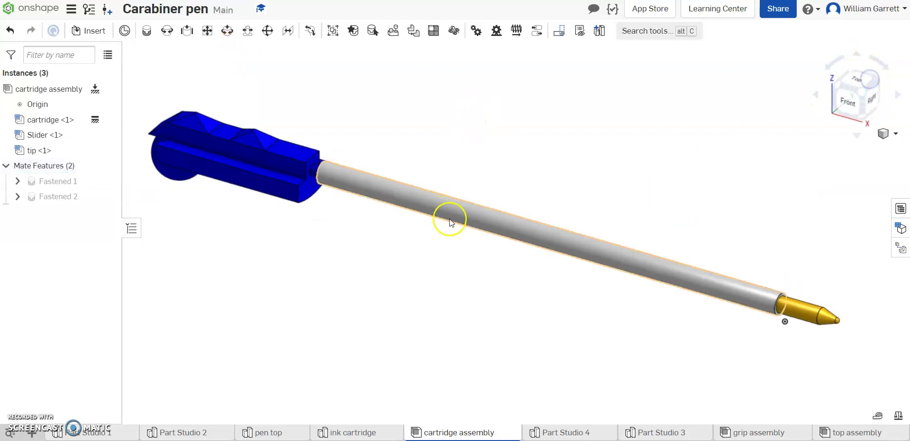
{"action": "scroll", "coordinate": [336, 187], "scroll_direction": "down", "scroll_amount": 3}
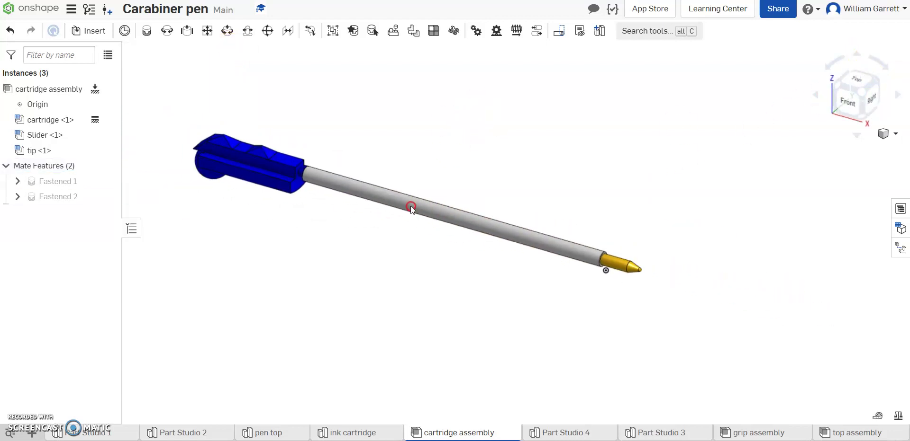
{"action": "scroll", "coordinate": [260, 195], "scroll_direction": "up", "scroll_amount": 2}
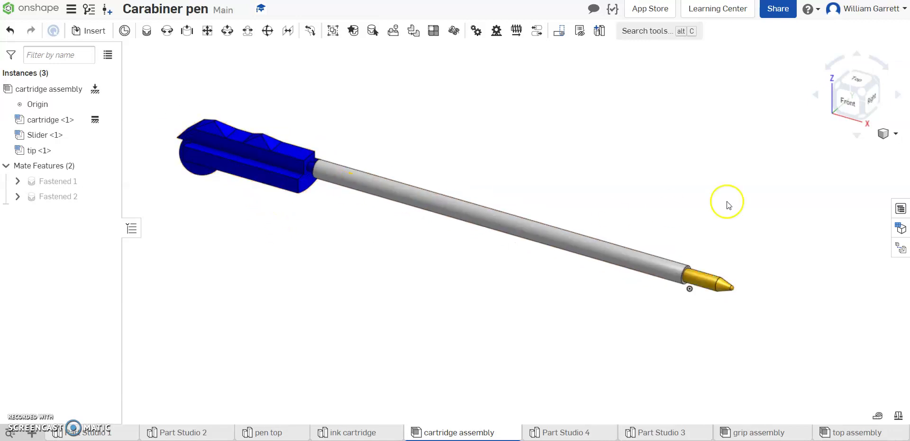
Configure the cartridge assembly with rows named red, blue, green and black
{"action": "left_click", "coordinate": [899, 230]}
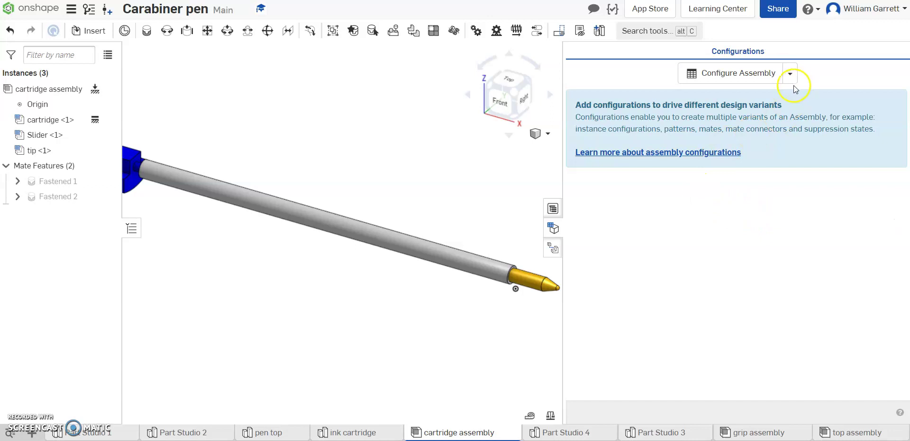
{"action": "left_click", "coordinate": [724, 76]}
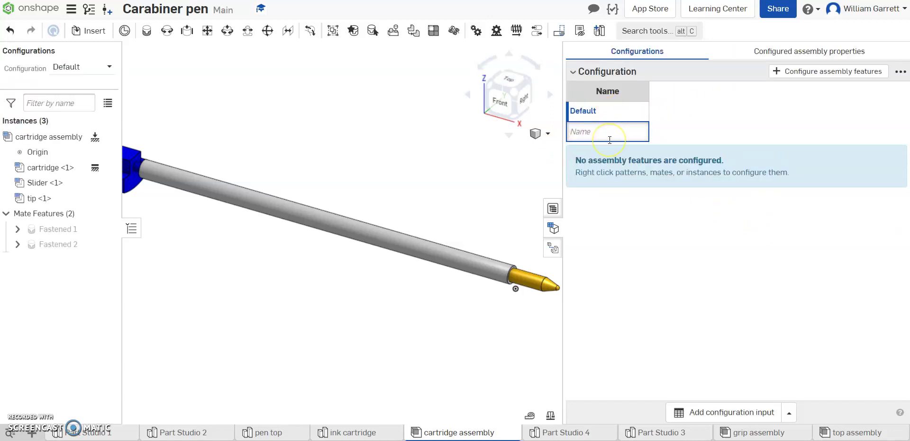
{"action": "type", "text": "red"}
{"action": "key", "text": "Return"}
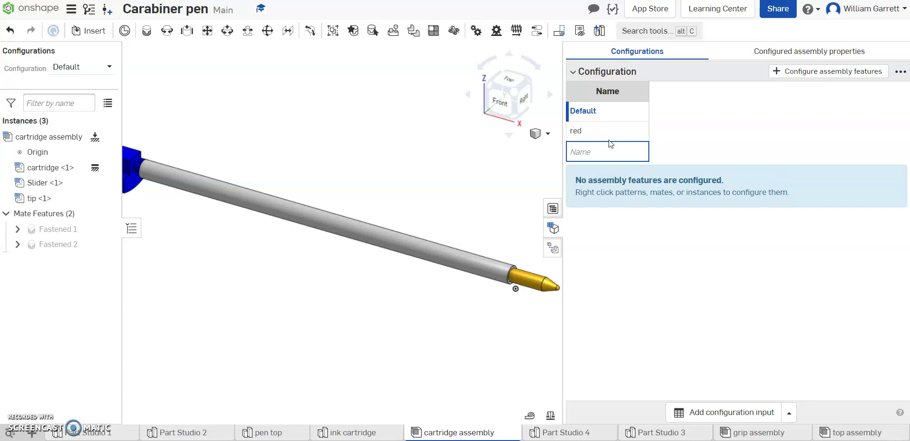
{"action": "type", "text": "blue"}
{"action": "key", "text": "Return"}
{"action": "type", "text": "gre"}
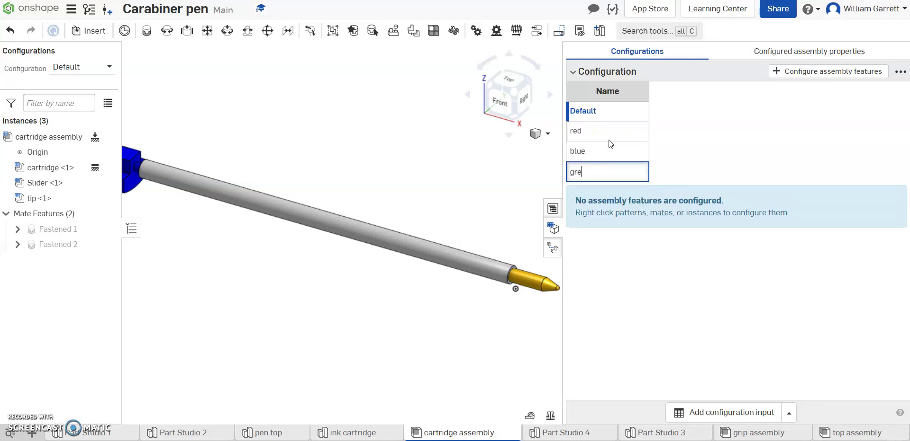
{"action": "key", "text": "BackSpace"}
{"action": "key", "text": "BackSpace"}
{"action": "key", "text": "BackSpace"}
{"action": "type", "text": "black"}
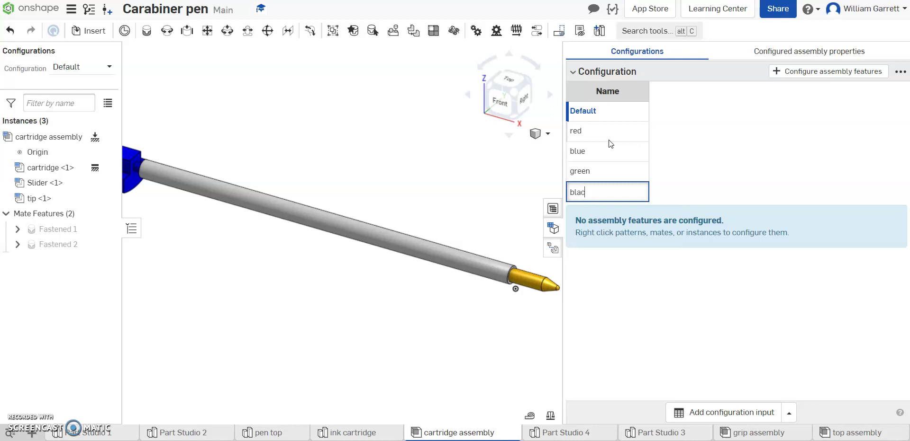
{"action": "key", "text": "Return"}
{"action": "left_click", "coordinate": [692, 80]}
{"action": "left_click", "coordinate": [758, 127]}
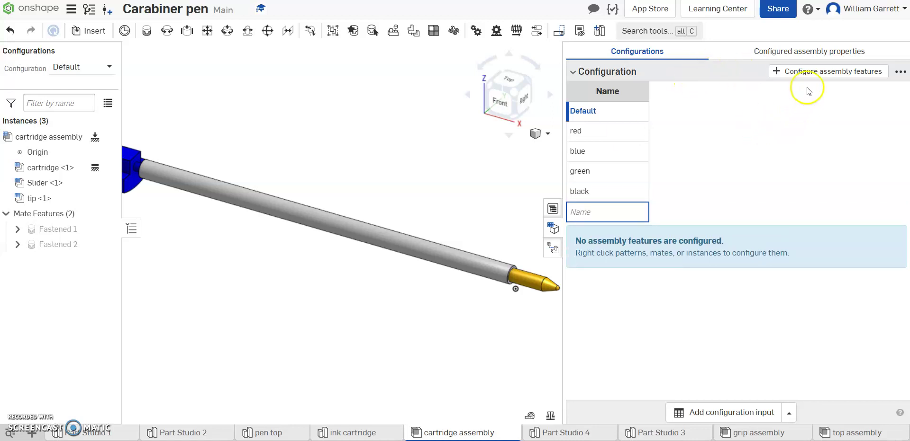
Add the Slider <1> instance's Configuration as a parameter of the assembly configuration table
{"action": "left_click", "coordinate": [814, 72]}
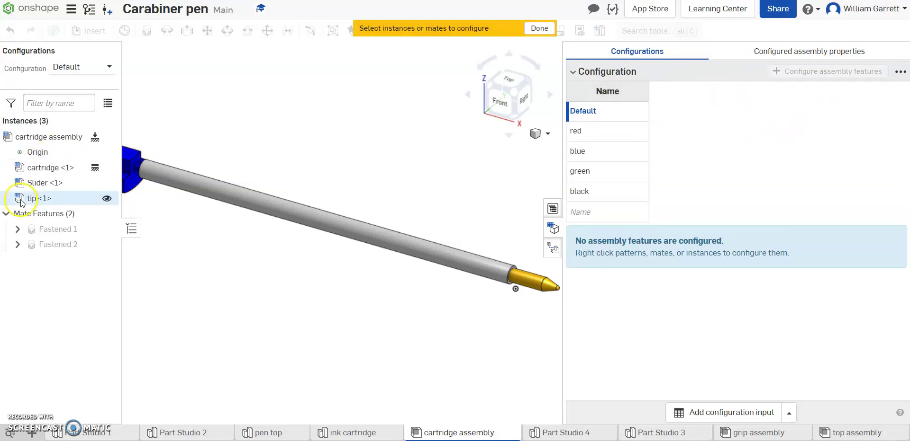
{"action": "left_click", "coordinate": [47, 182]}
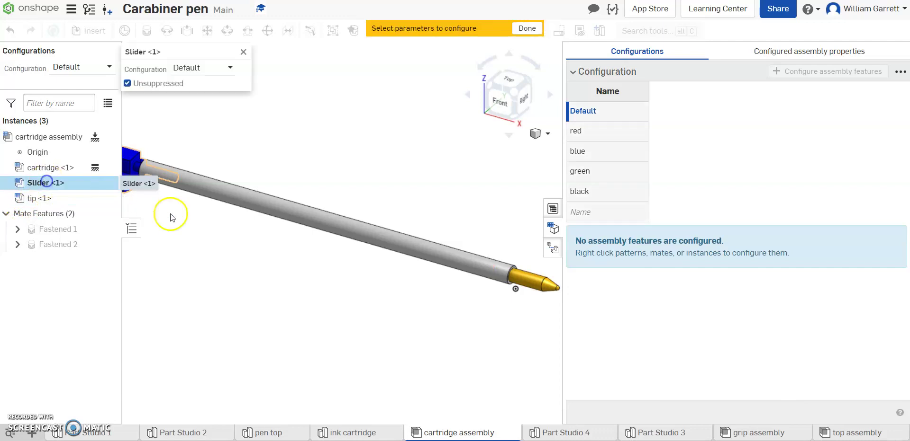
{"action": "scroll", "coordinate": [315, 247], "scroll_direction": "up", "scroll_amount": 5}
{"action": "left_click", "coordinate": [230, 69]}
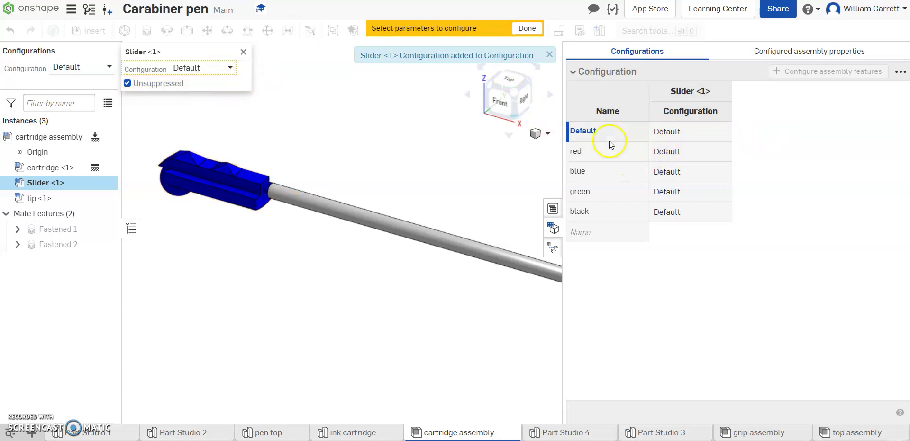
{"action": "left_click", "coordinate": [804, 310]}
Set the Slider Configuration for the red, blue, green and black rows to the matching Slider colours
{"action": "left_click", "coordinate": [673, 153]}
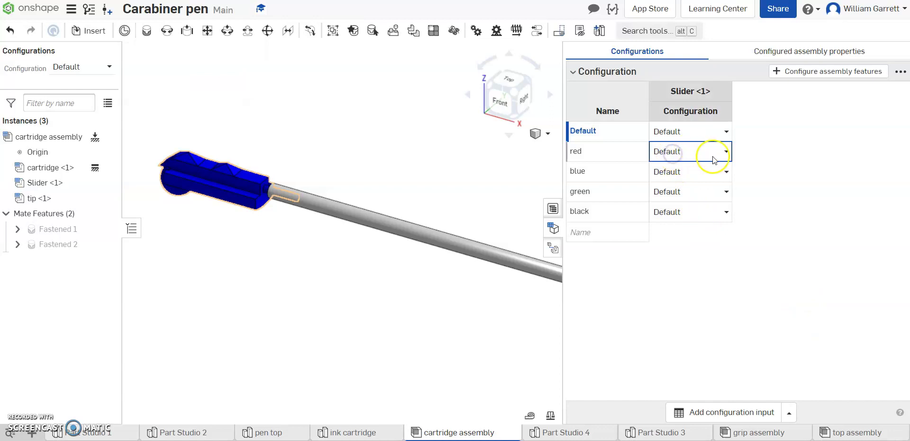
{"action": "left_click", "coordinate": [725, 151]}
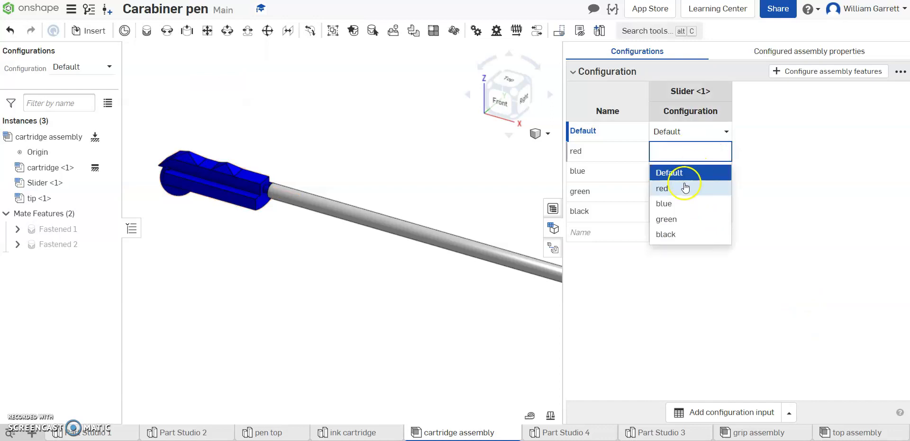
{"action": "left_click", "coordinate": [684, 187]}
{"action": "left_click", "coordinate": [726, 174]}
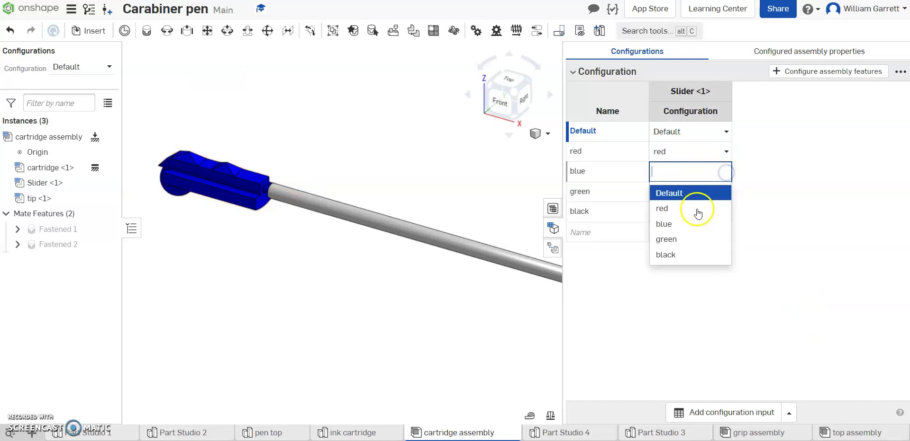
{"action": "left_click", "coordinate": [683, 225]}
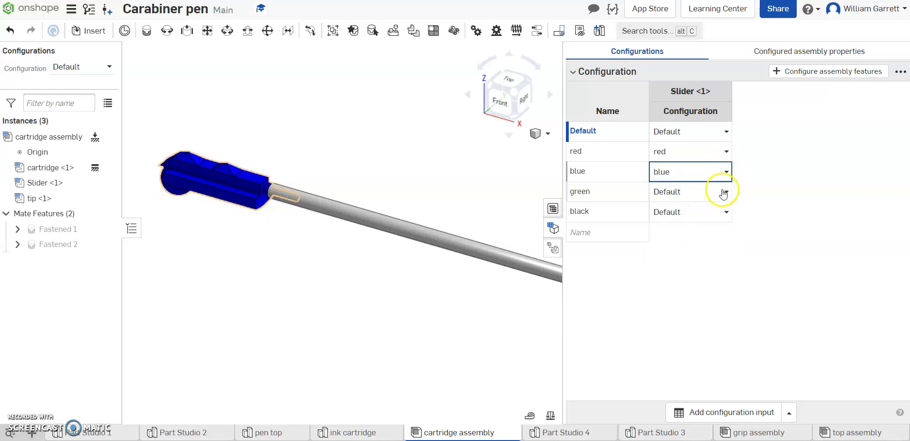
{"action": "left_click", "coordinate": [716, 191]}
{"action": "left_click", "coordinate": [692, 263]}
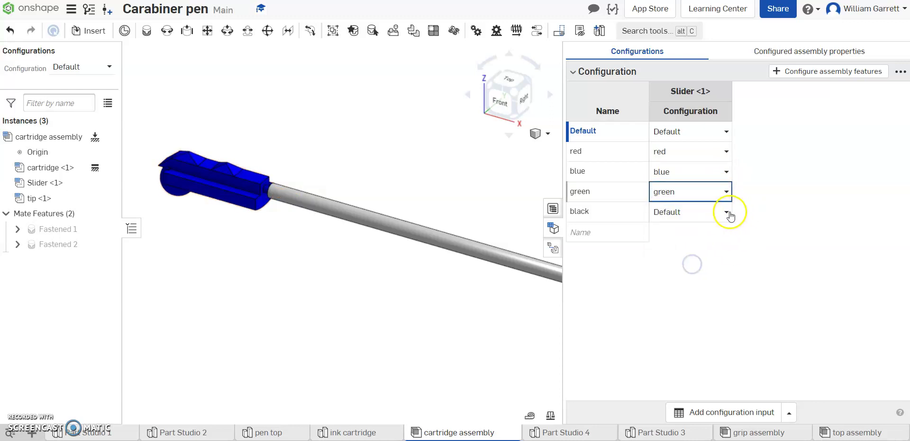
{"action": "left_click", "coordinate": [726, 212]}
{"action": "left_click", "coordinate": [696, 296]}
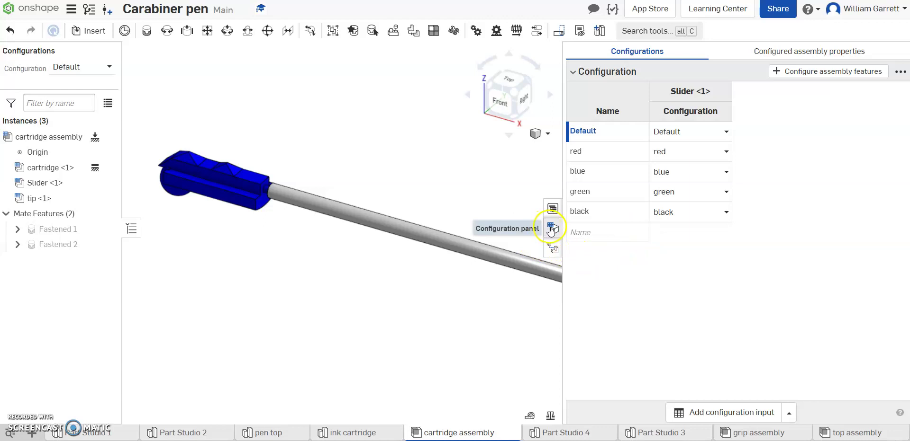
Close the configurations panel and zoom out to show the whole pen assembly
{"action": "left_click", "coordinate": [549, 230]}
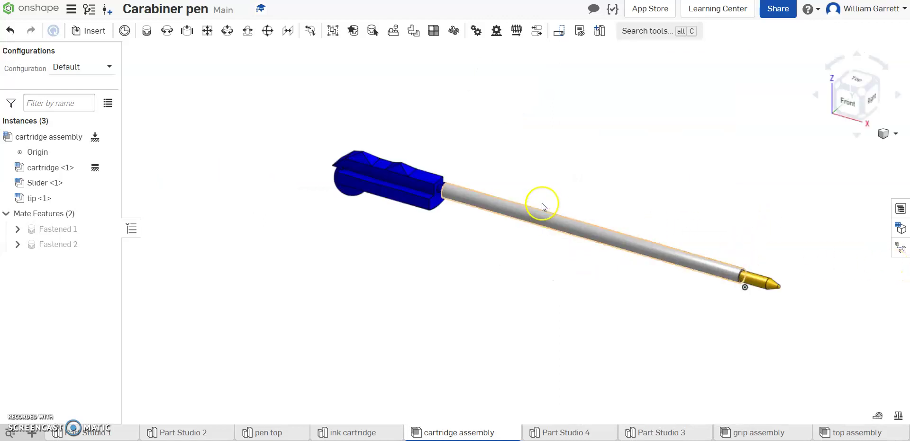
{"action": "scroll", "coordinate": [510, 197], "scroll_direction": "down", "scroll_amount": 2}
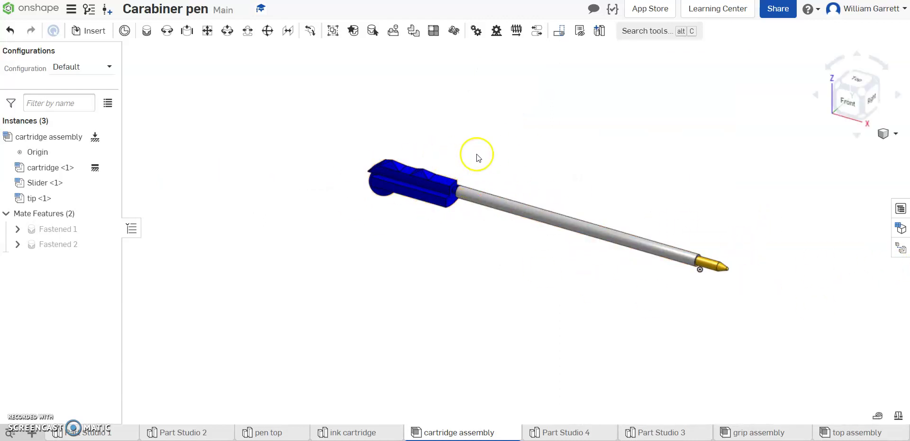